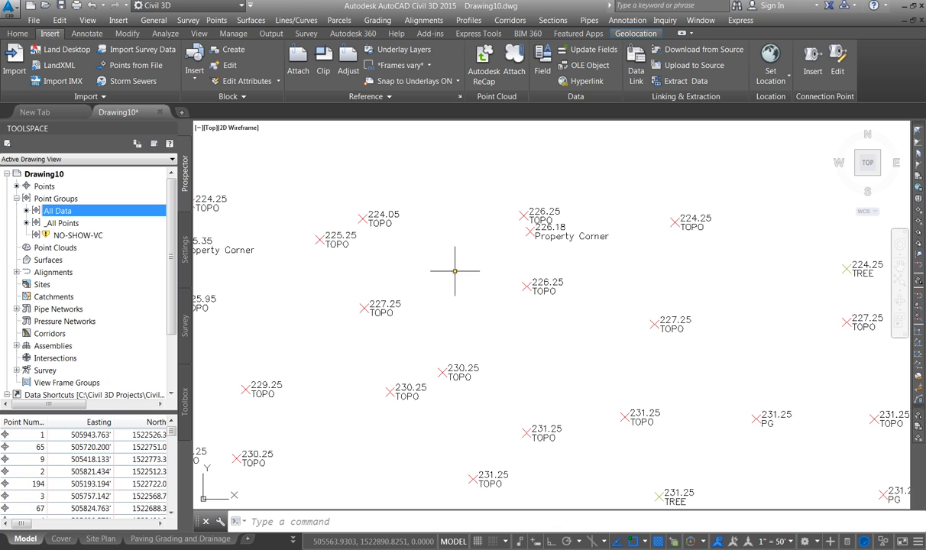
Step: On the Home tab, open the Surfaces creation options and right-click the Surfaces collection in Prospector
scroll(455, 221, "down", 5)
scroll(438, 315, "up", 3)
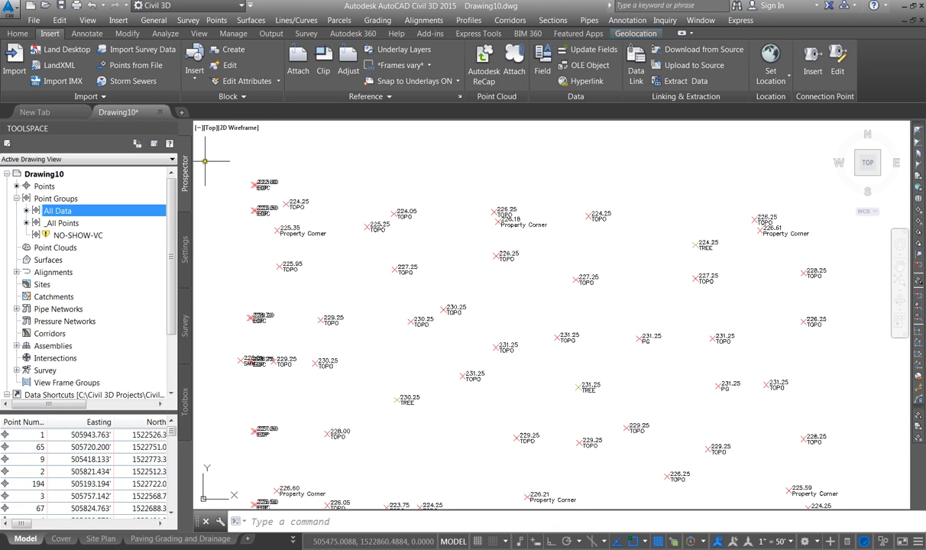
left_click(17, 33)
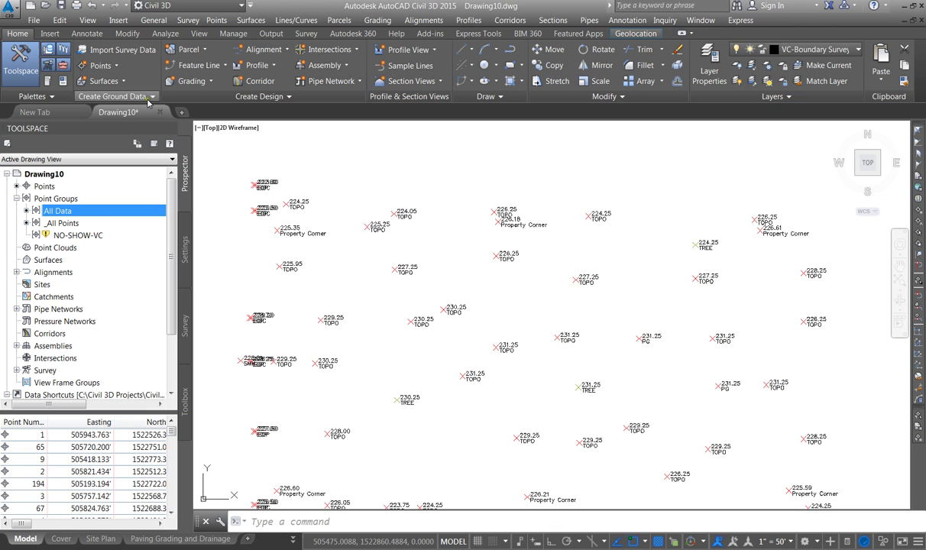
left_click(124, 82)
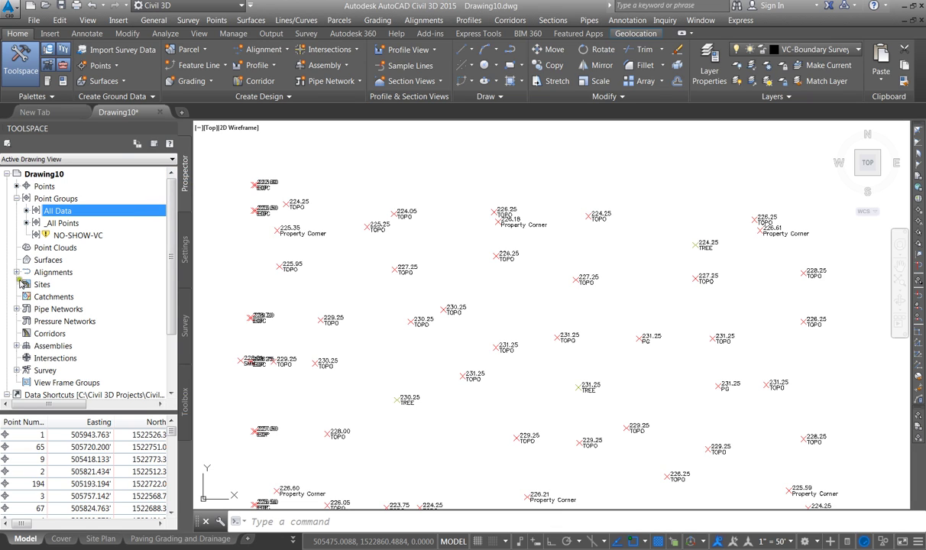
left_click(46, 261)
right_click(46, 263)
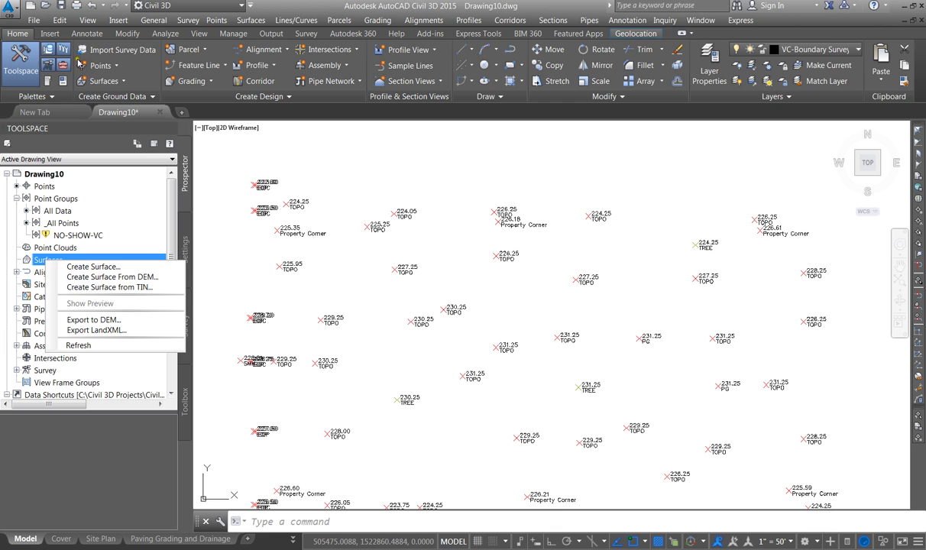
Step: Start a new TIN surface and name it Existing
left_click(121, 86)
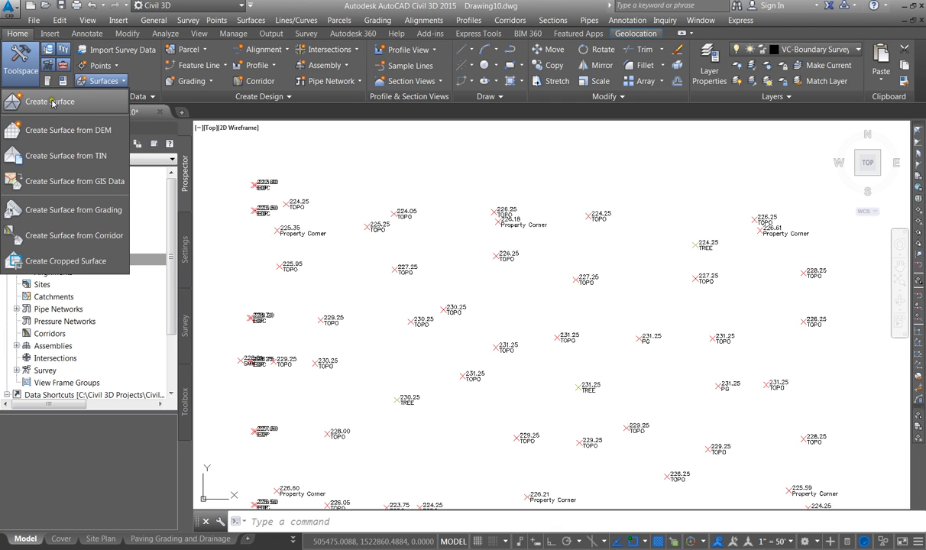
left_click(52, 103)
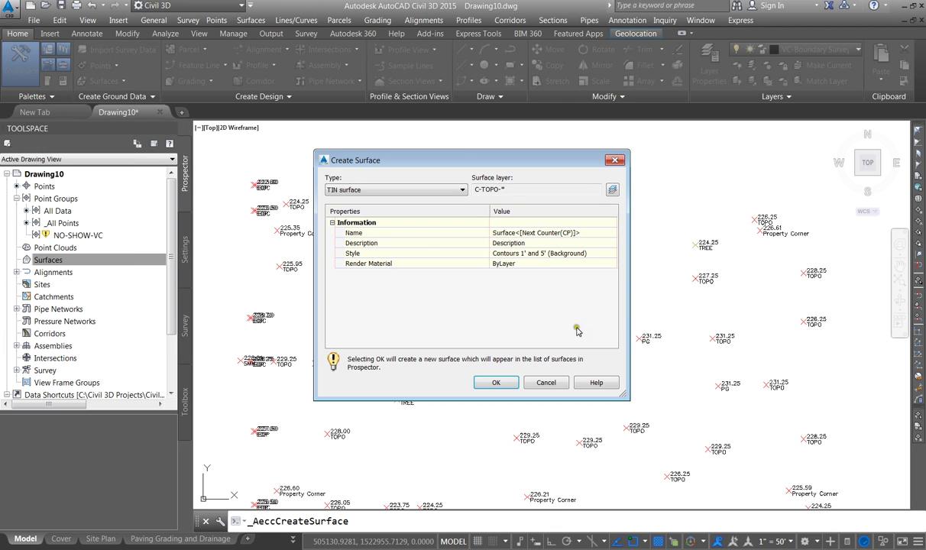
left_click(336, 191)
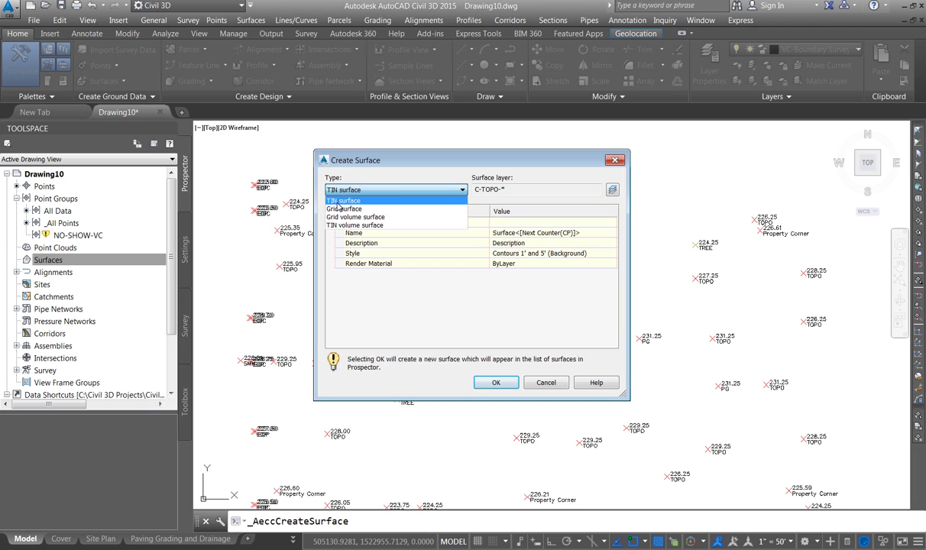
left_click(337, 202)
left_click(557, 233)
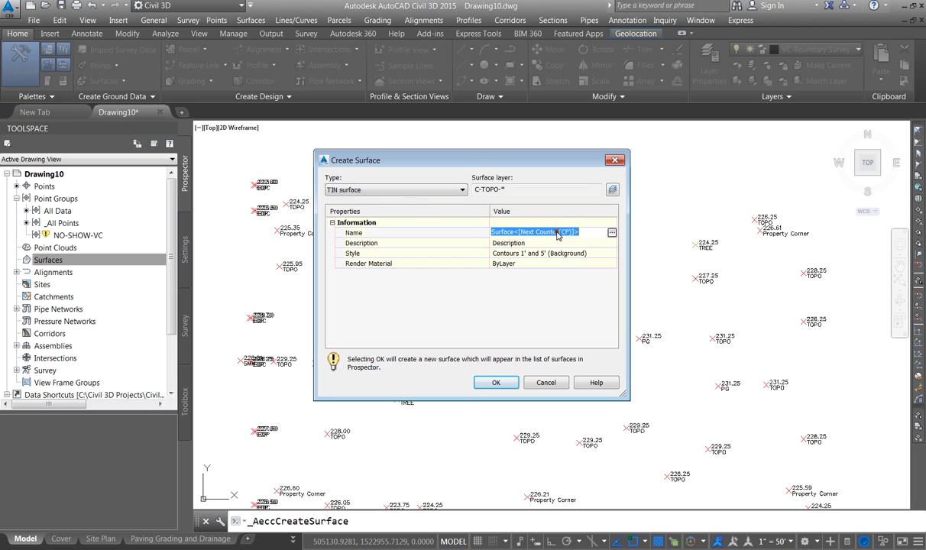
type("Existing")
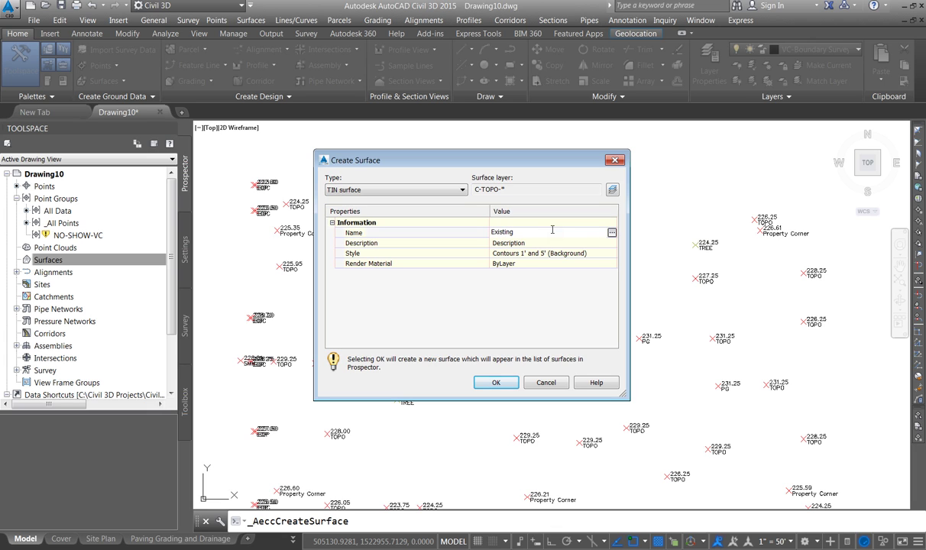
left_click(526, 234)
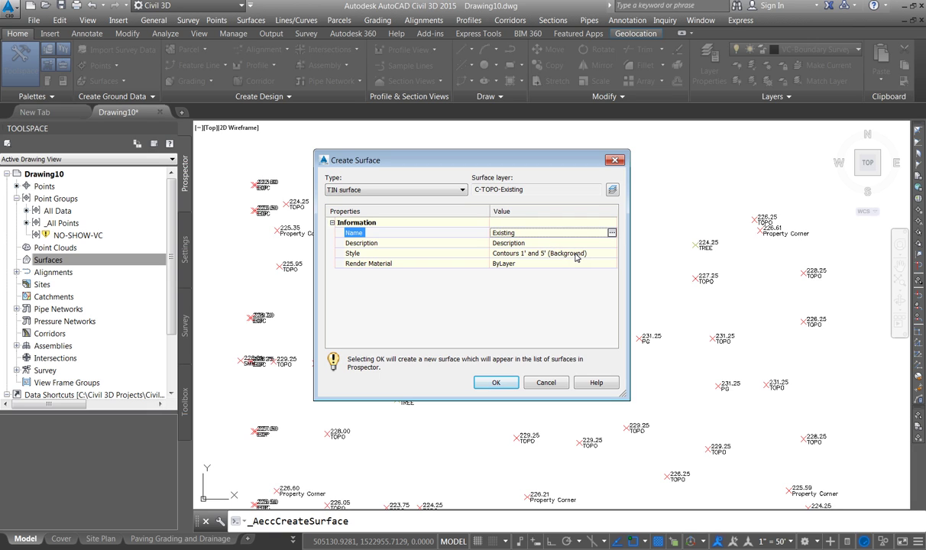
Step: Give the surface the Contours 1' and 5' (Background) style and create it
left_click(576, 255)
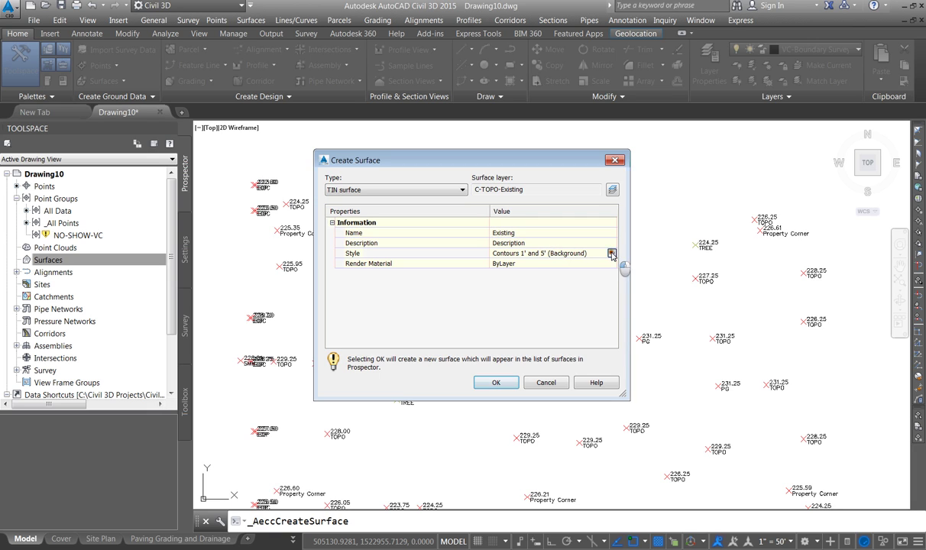
left_click(611, 252)
left_click(493, 270)
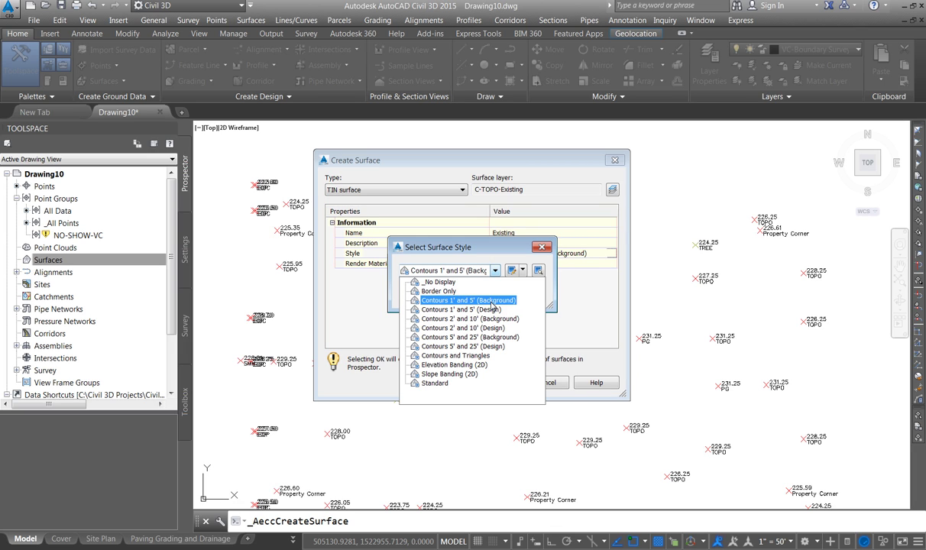
left_click(488, 301)
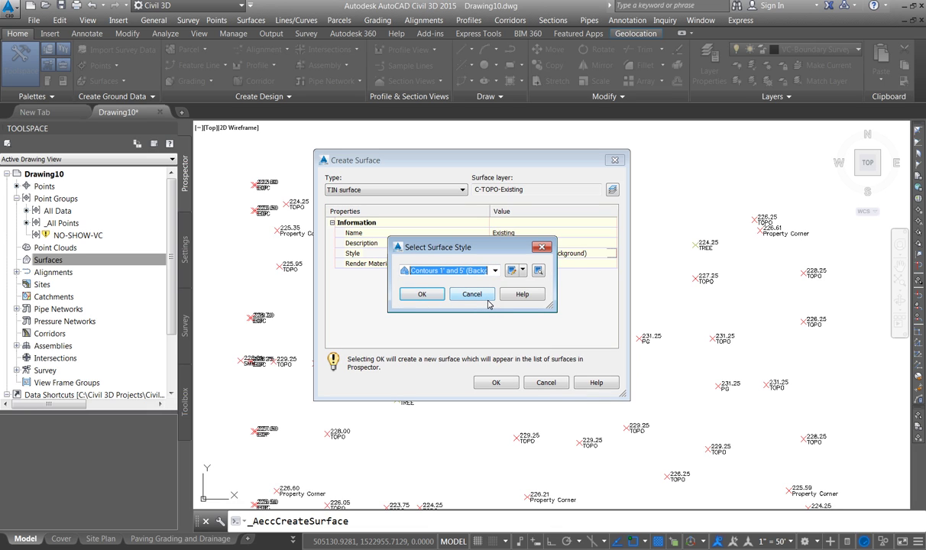
left_click(422, 295)
left_click(496, 383)
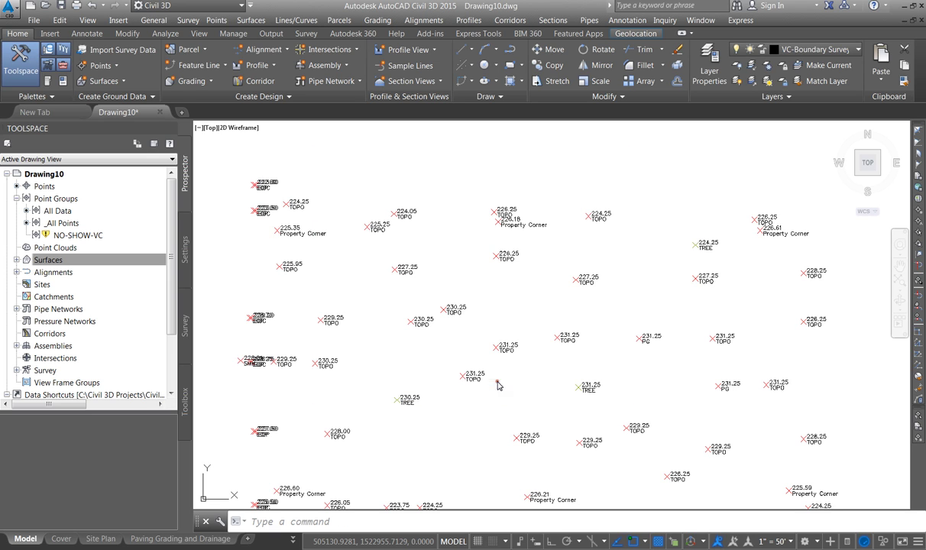
Step: Add the All Data point group to the Existing surface's Point Groups definition
left_click(16, 260)
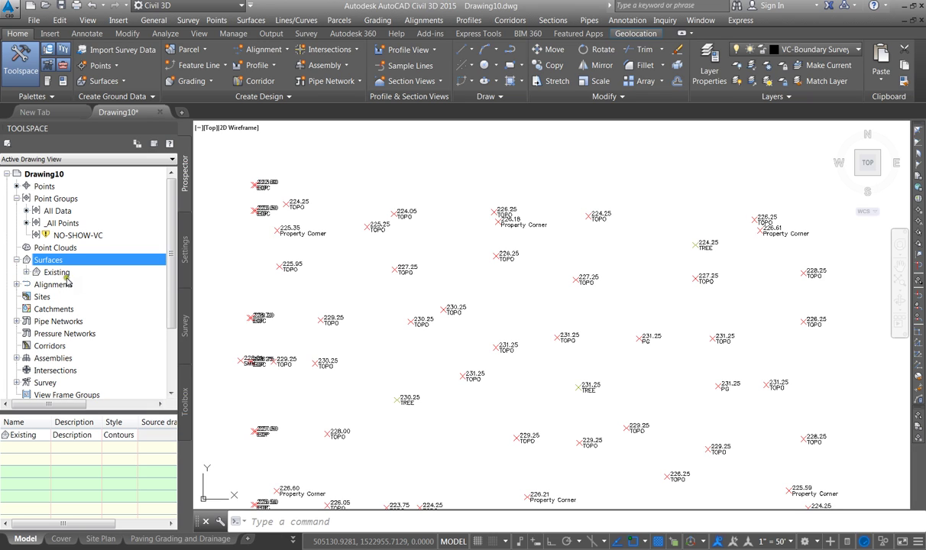
left_click(26, 273)
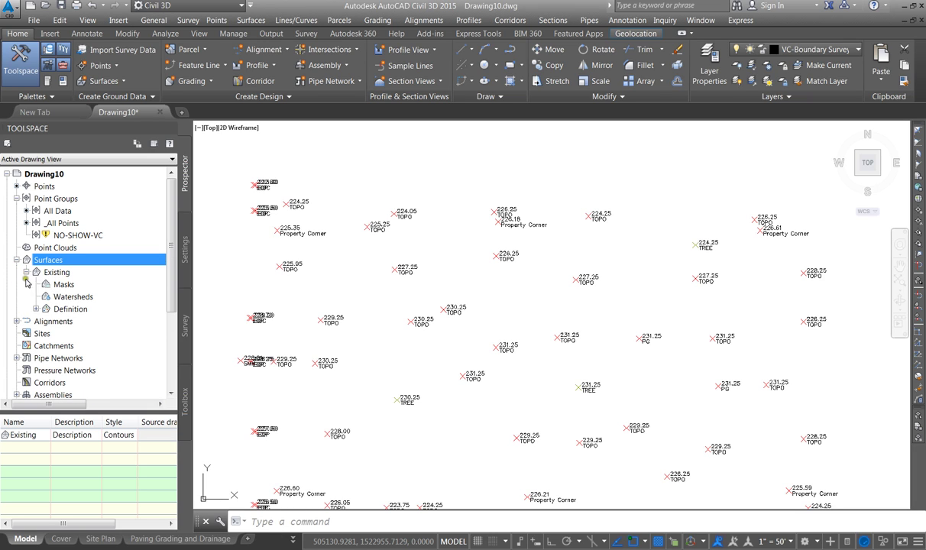
left_click(36, 309)
scroll(62, 268, "down", 1)
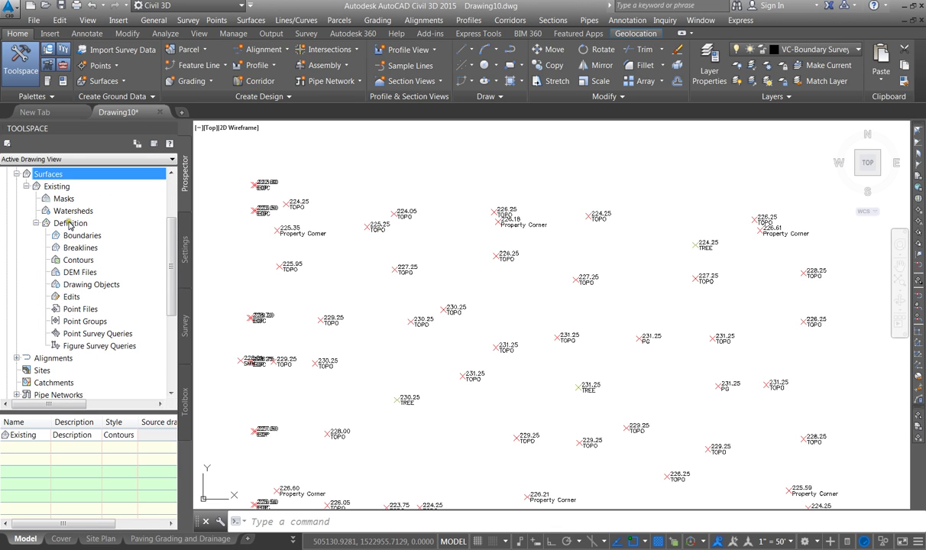
left_click(91, 321)
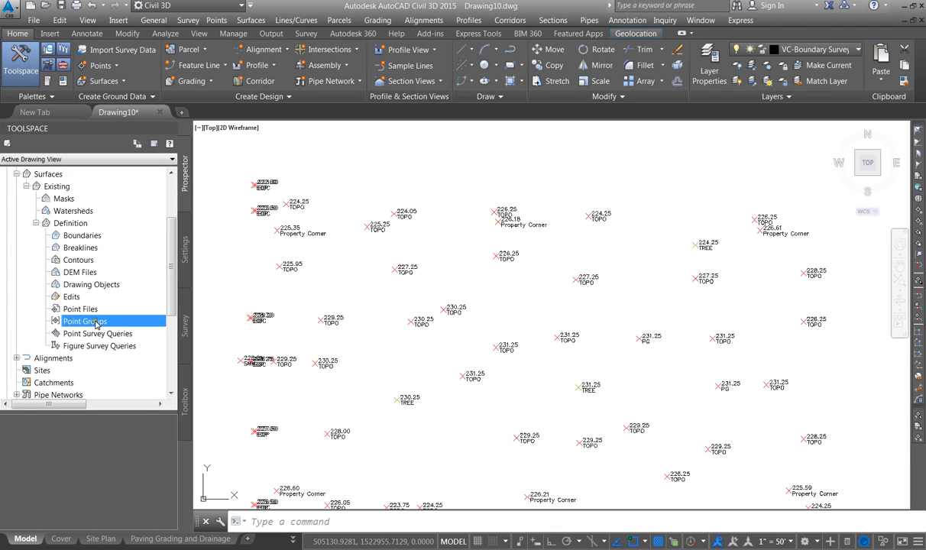
right_click(95, 324)
left_click(120, 327)
left_click(386, 253)
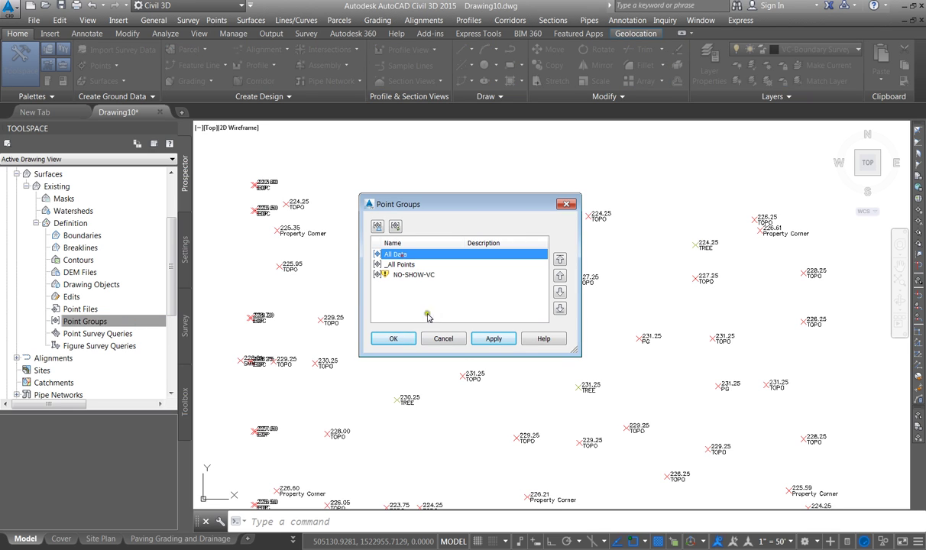
left_click(491, 340)
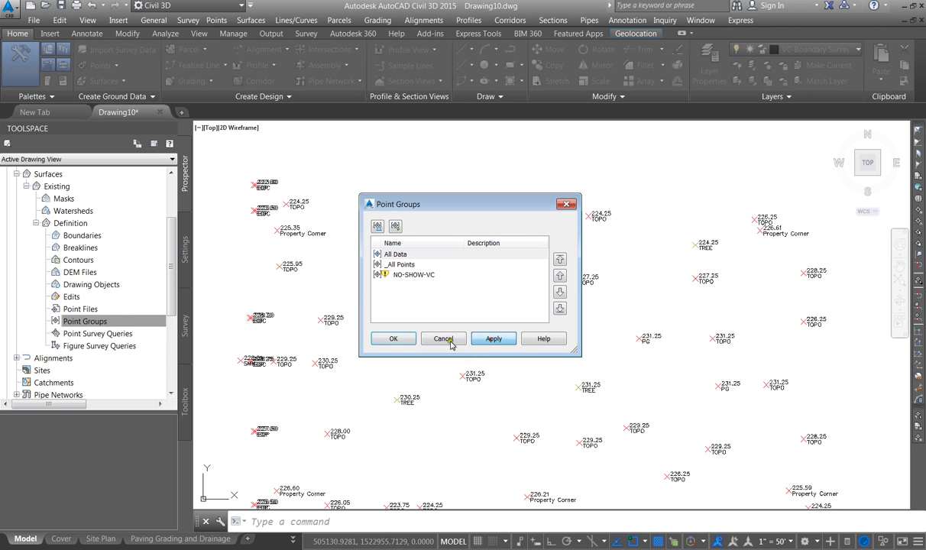
left_click(392, 339)
Step: Set the linetype scale to 1 with LTS and zoom to check the contours
scroll(368, 281, "down", 5)
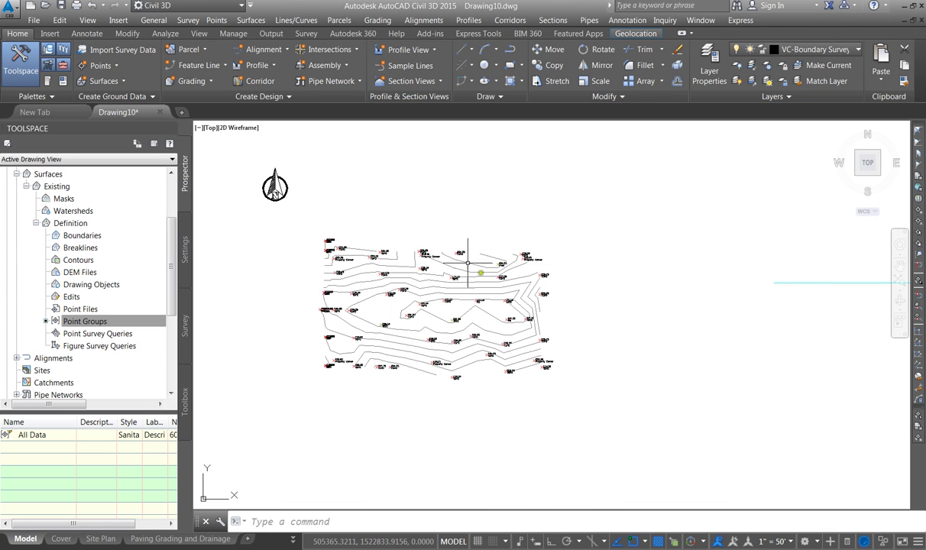
scroll(361, 286, "up", 5)
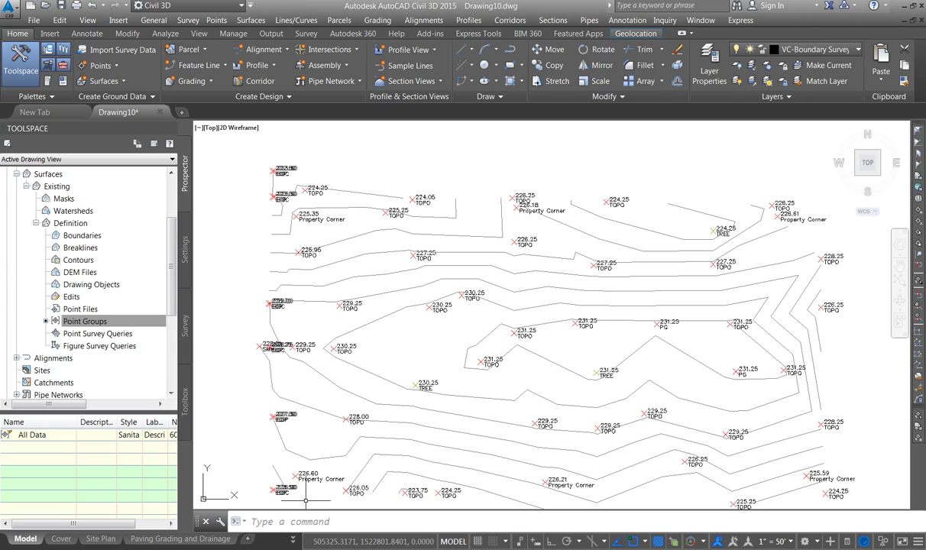
type("lts")
key("Return")
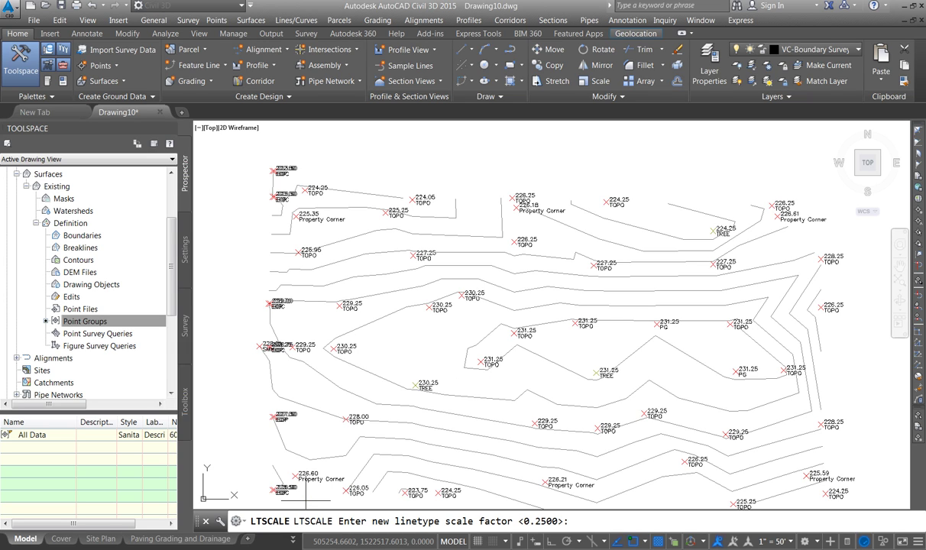
type("1")
key("Return")
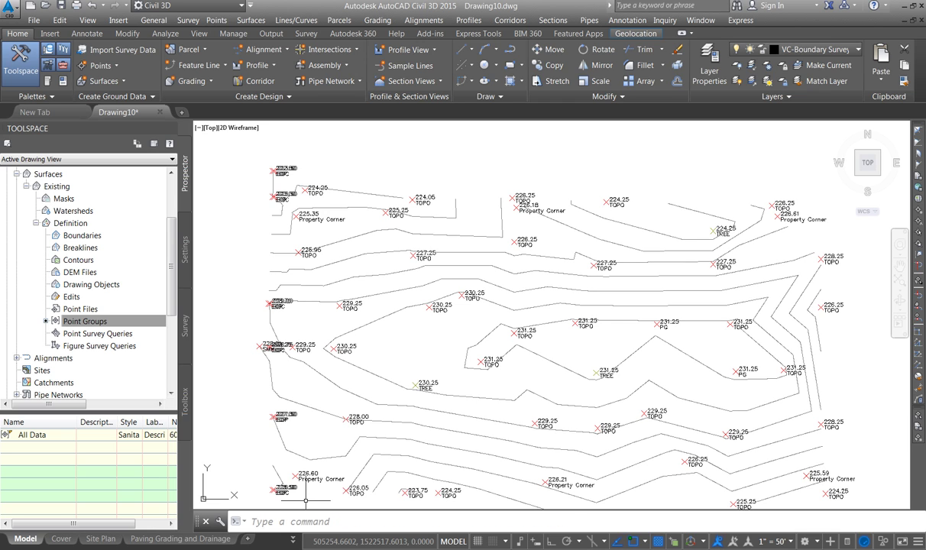
scroll(391, 379, "up", 10)
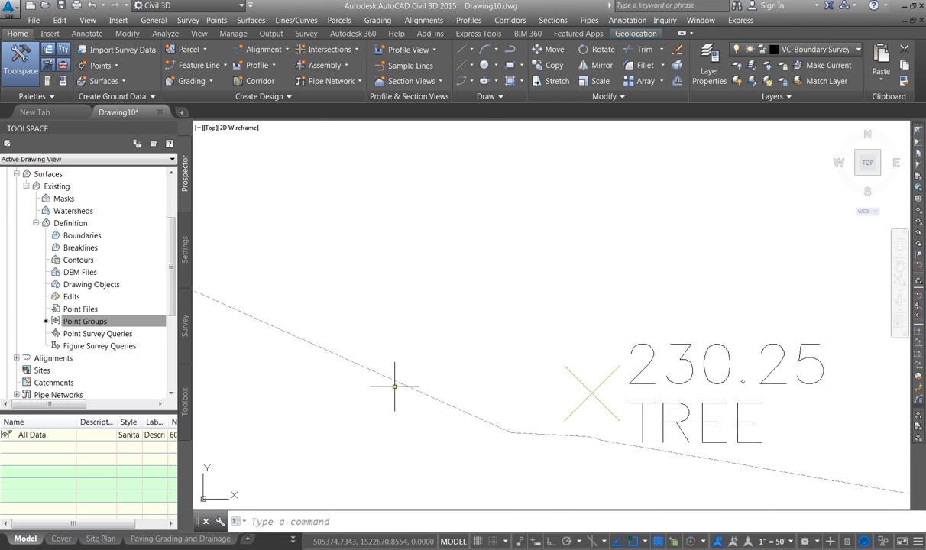
scroll(391, 377, "down", 6)
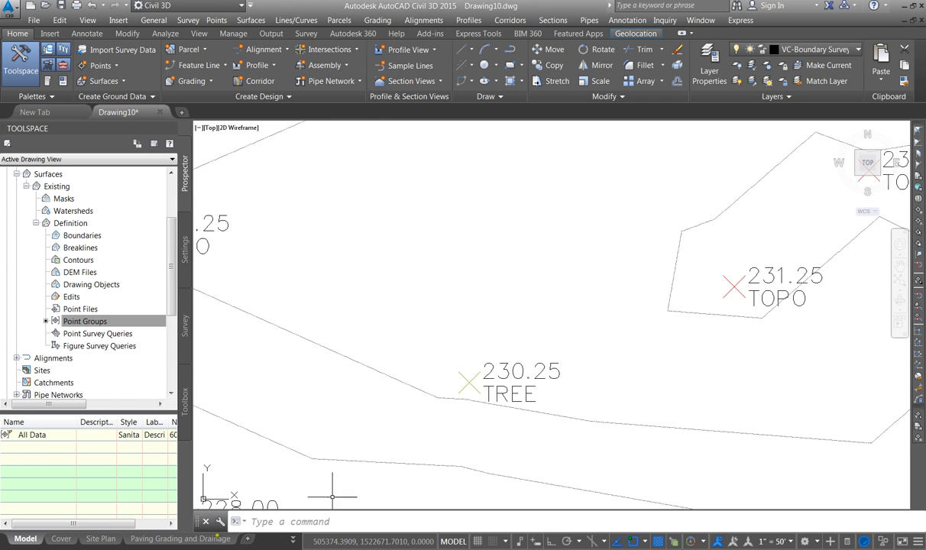
scroll(469, 283, "down", 9)
scroll(364, 348, "up", 4)
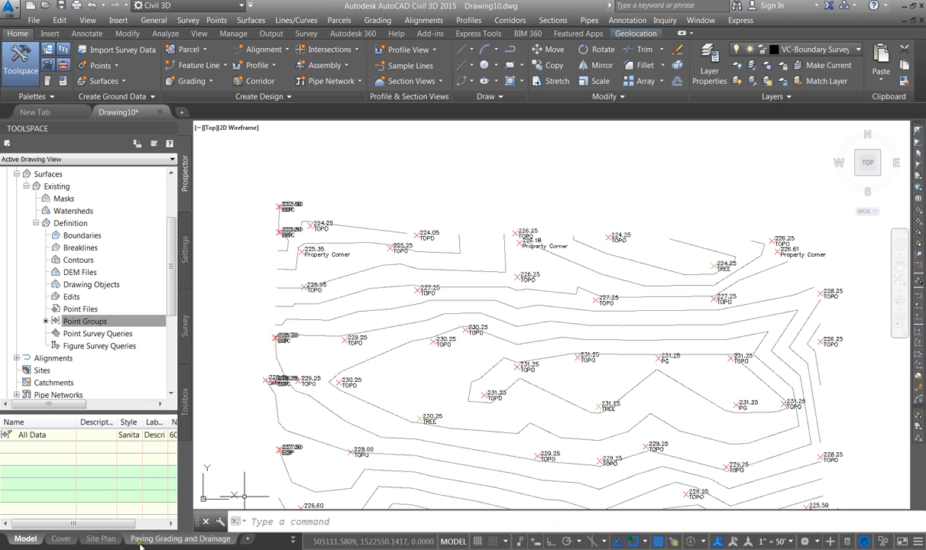
Step: Switch through the Site Plan layout to the Paving Grading and Drainage layout
left_click(100, 538)
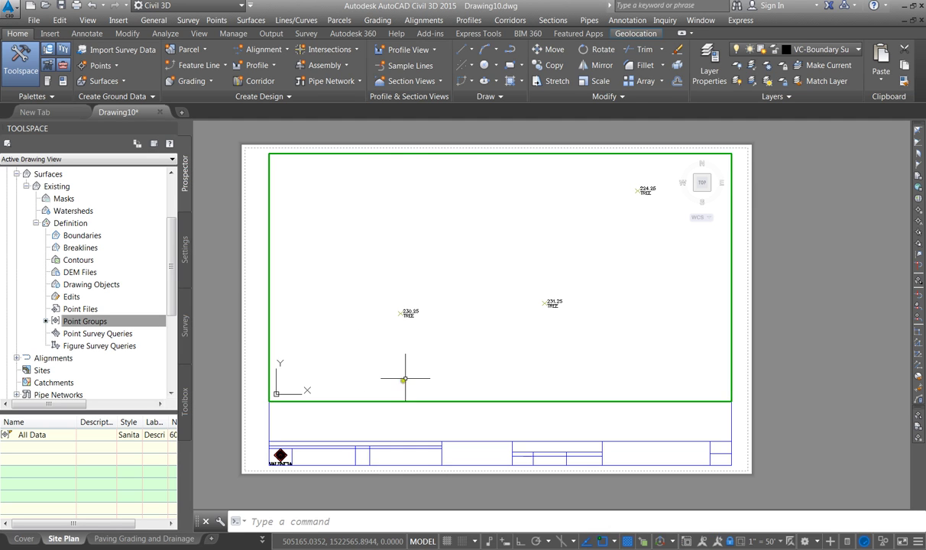
scroll(458, 288, "down", 2)
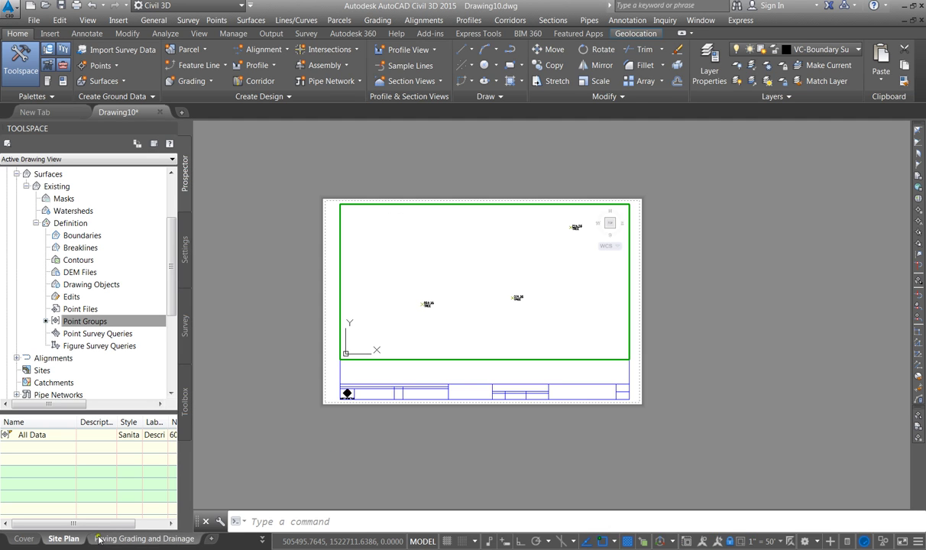
left_click(144, 538)
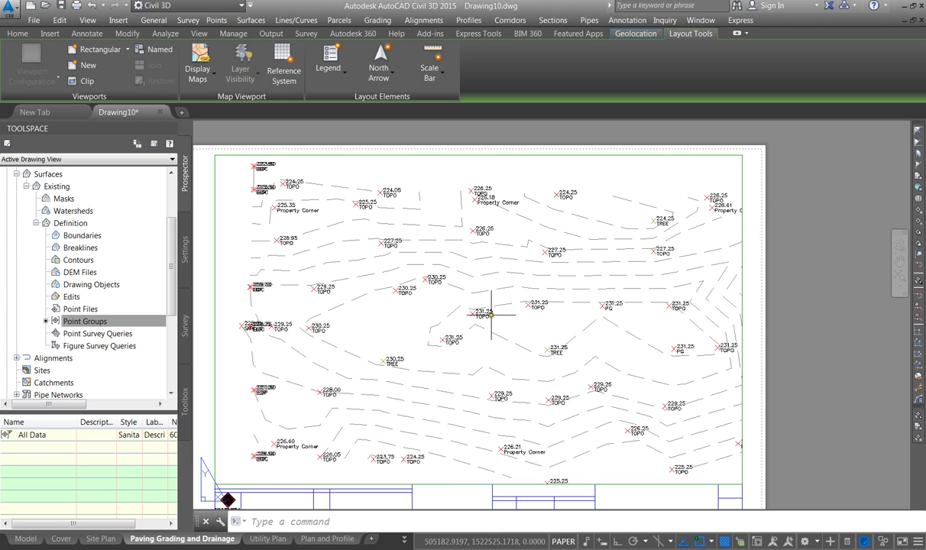
scroll(489, 314, "down", 2)
scroll(490, 314, "up", 2)
Step: Set the linetype scale to 0.25 so the contour dashes draw finer
left_click(273, 521)
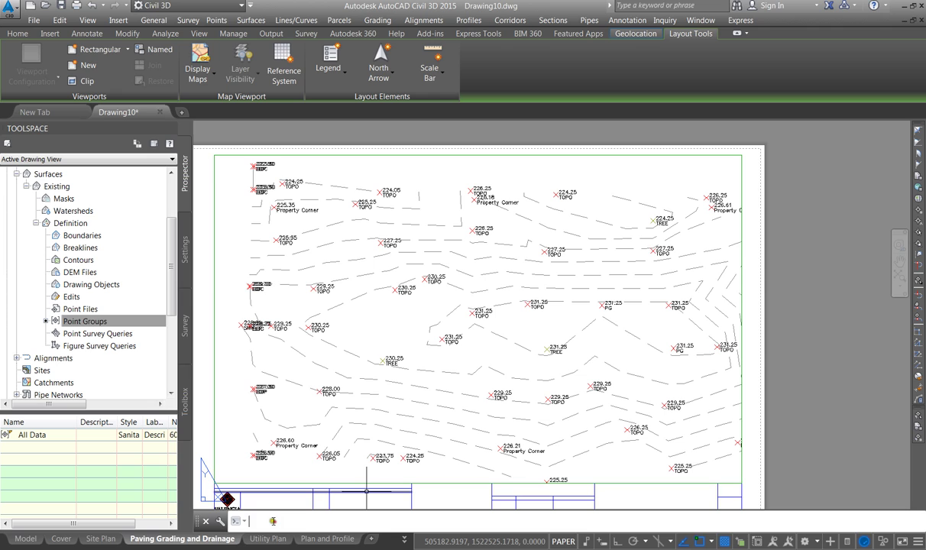
type("linetype scale")
key("Return")
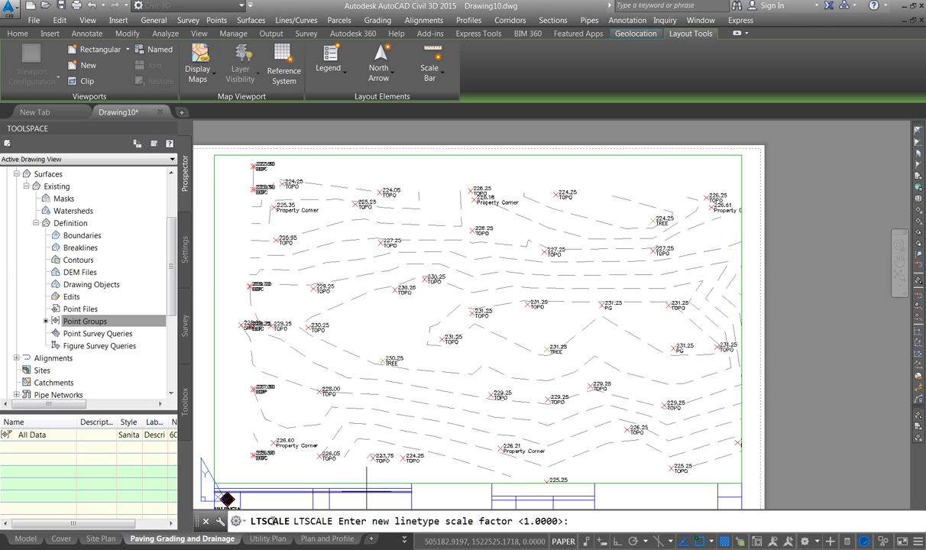
type(".25")
key("Return")
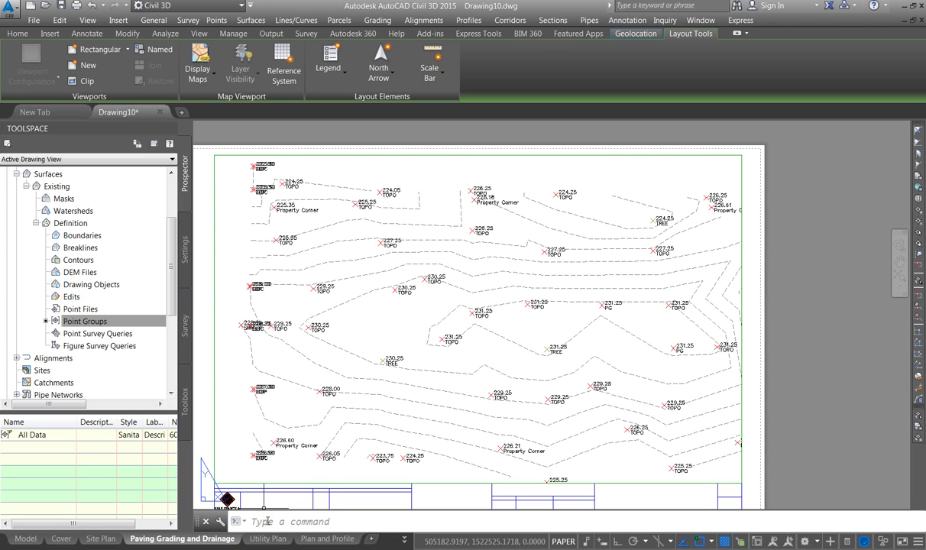
Step: In model space, set Add Labels to Surface / Contour - Multiple at Interval
left_click(25, 538)
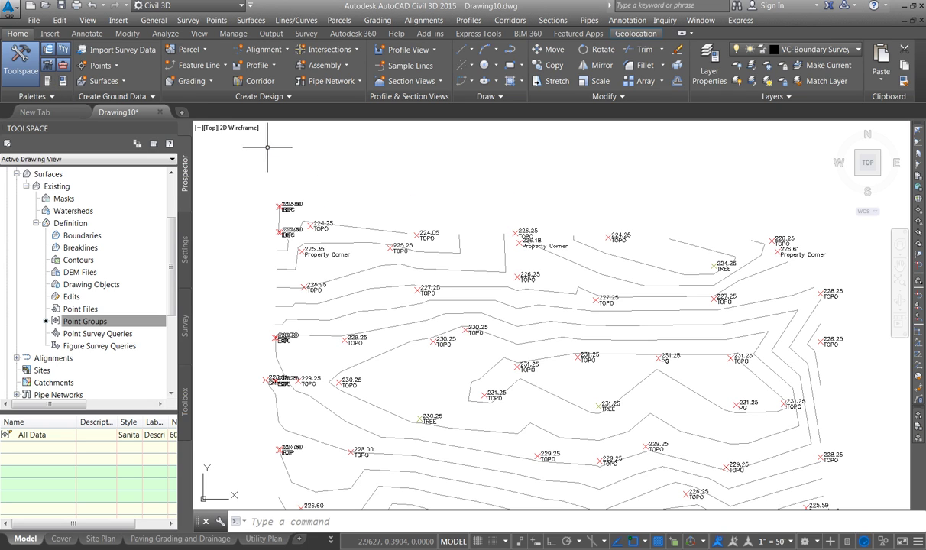
left_click(87, 34)
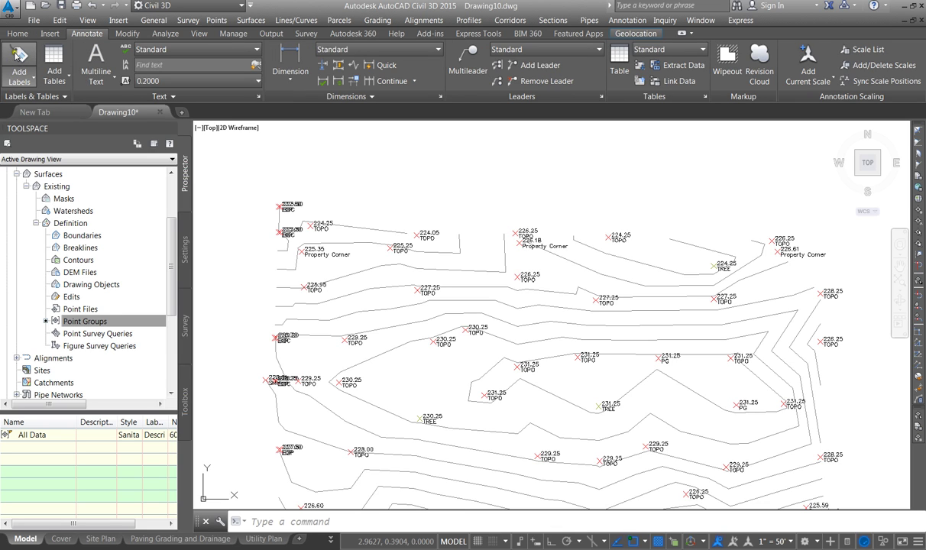
left_click(23, 61)
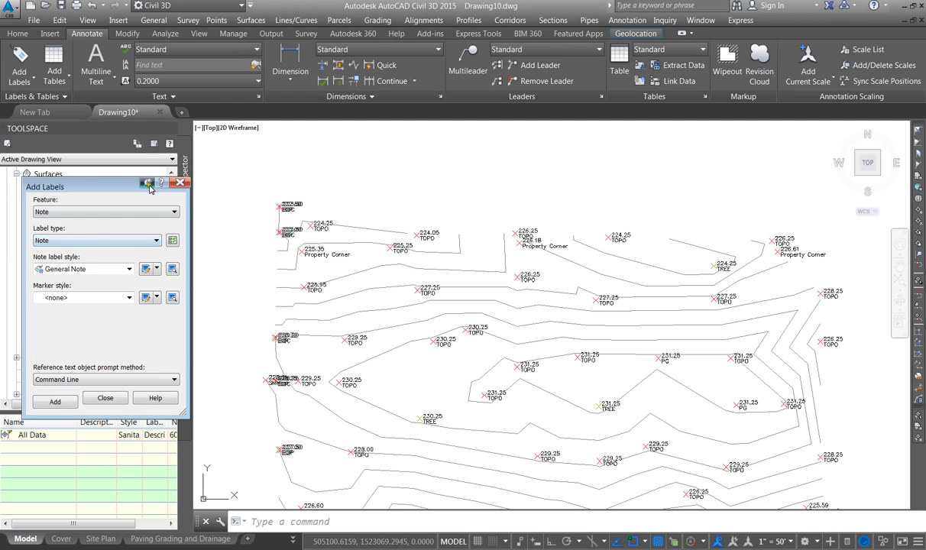
left_click(132, 212)
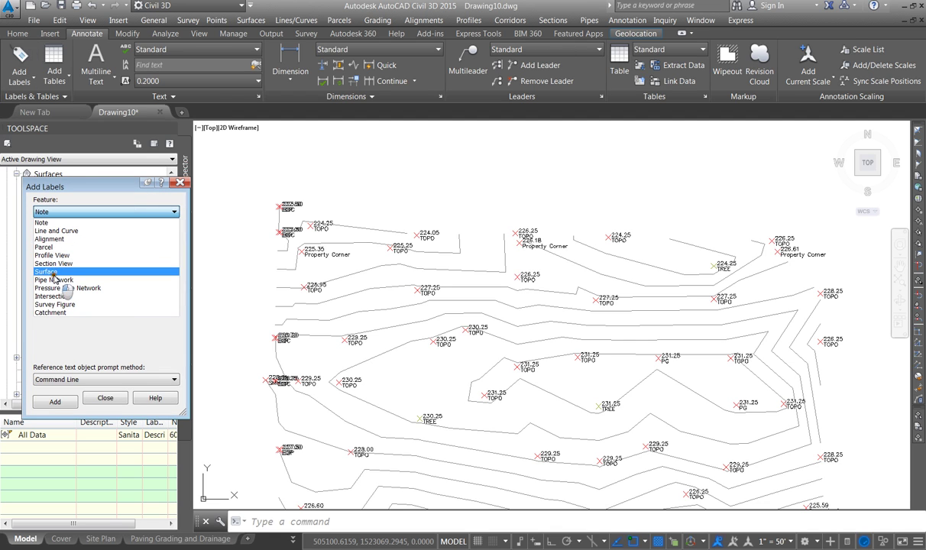
left_click(60, 272)
left_click(57, 240)
left_click(80, 292)
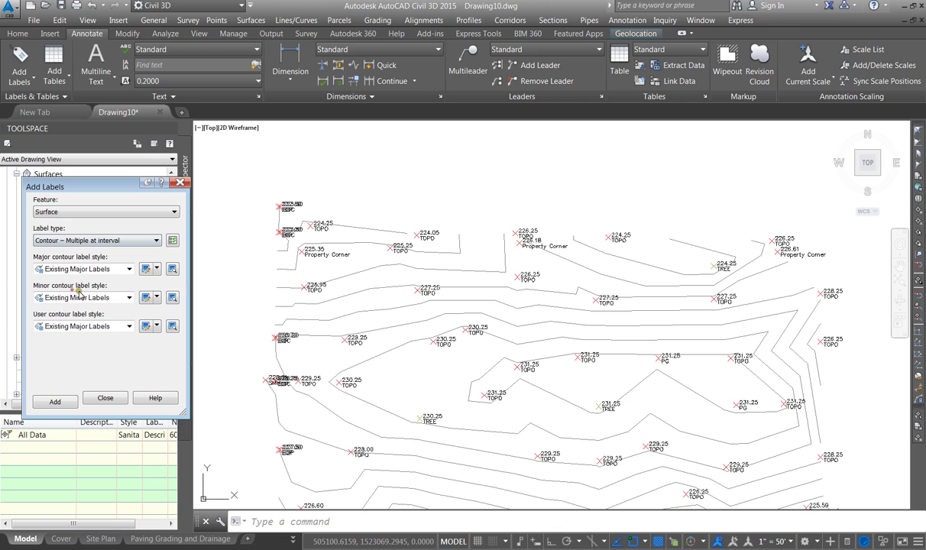
left_click(57, 212)
left_click(66, 198)
left_click(180, 184)
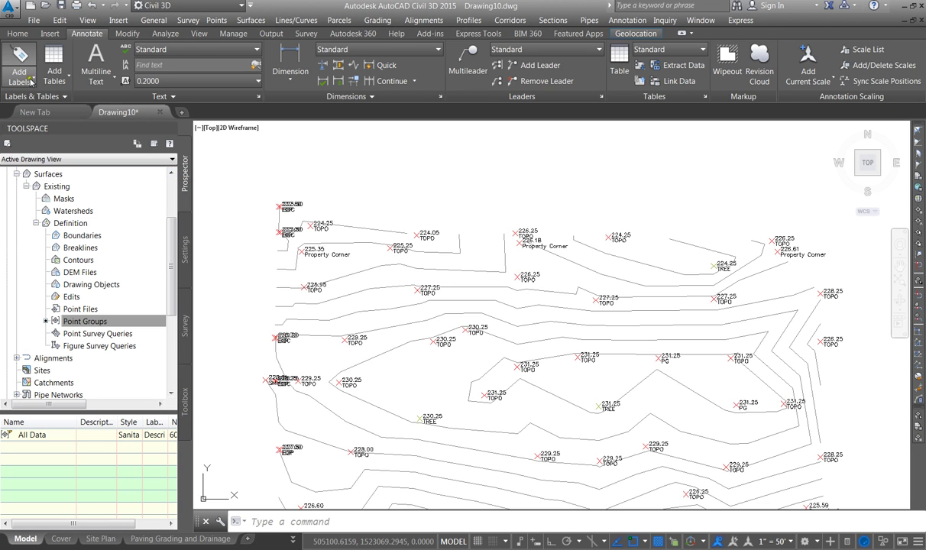
Step: Draw a contour label line from left to right across the plan at the default interval
left_click(34, 81)
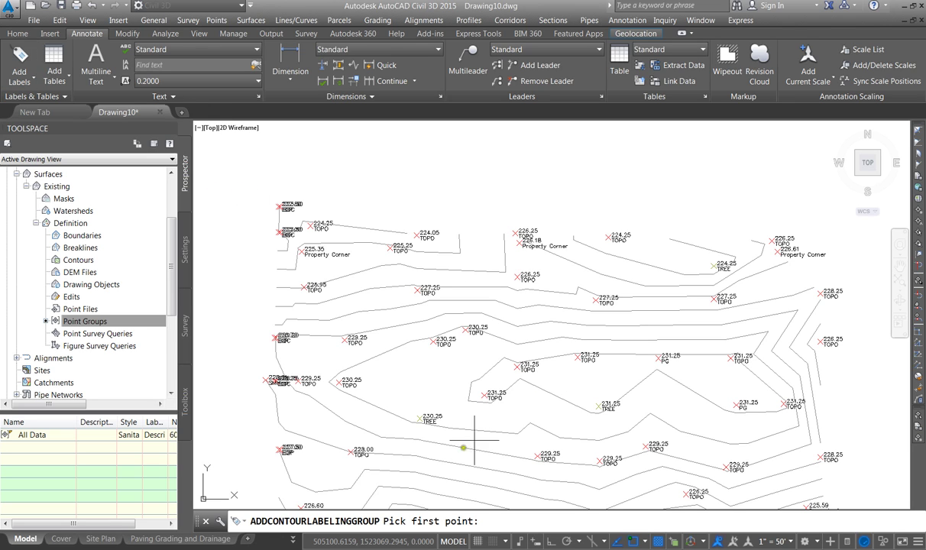
scroll(359, 321, "down", 2)
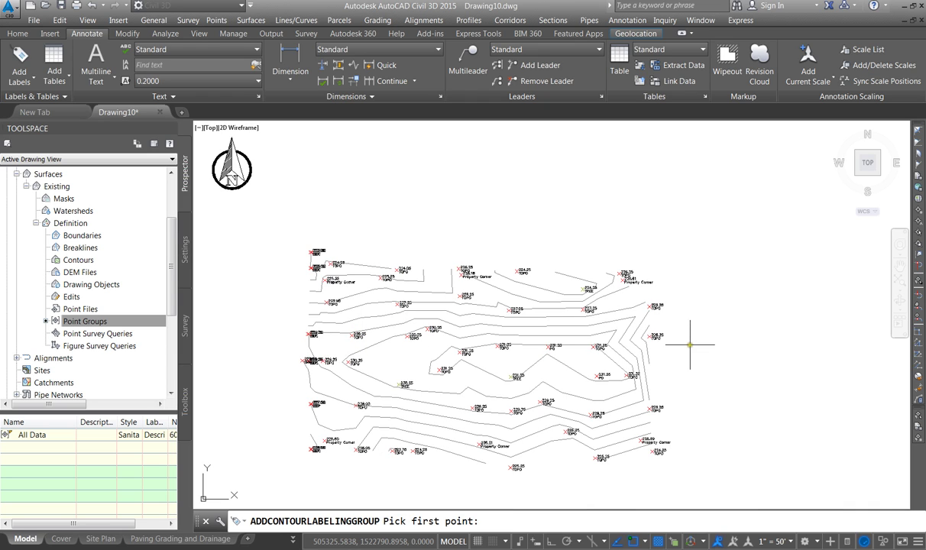
left_click(292, 349)
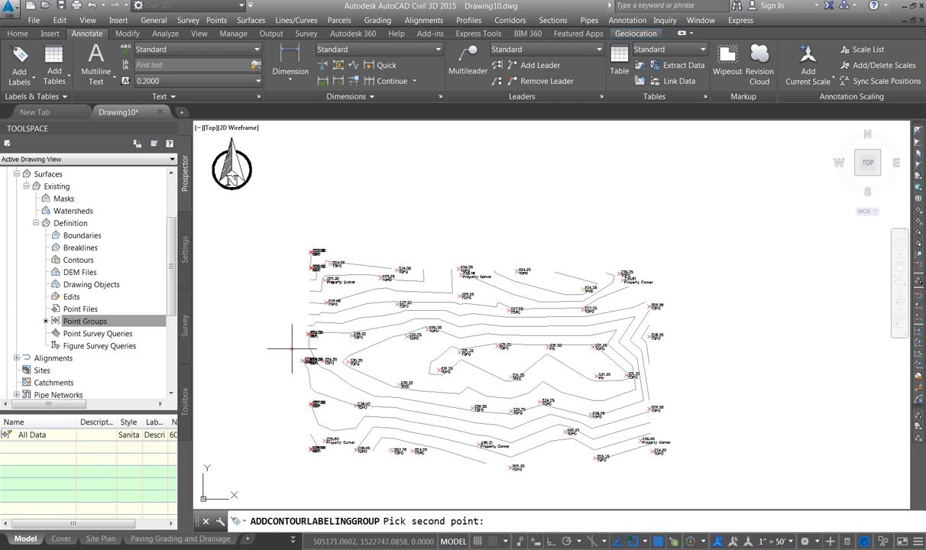
left_click(699, 372)
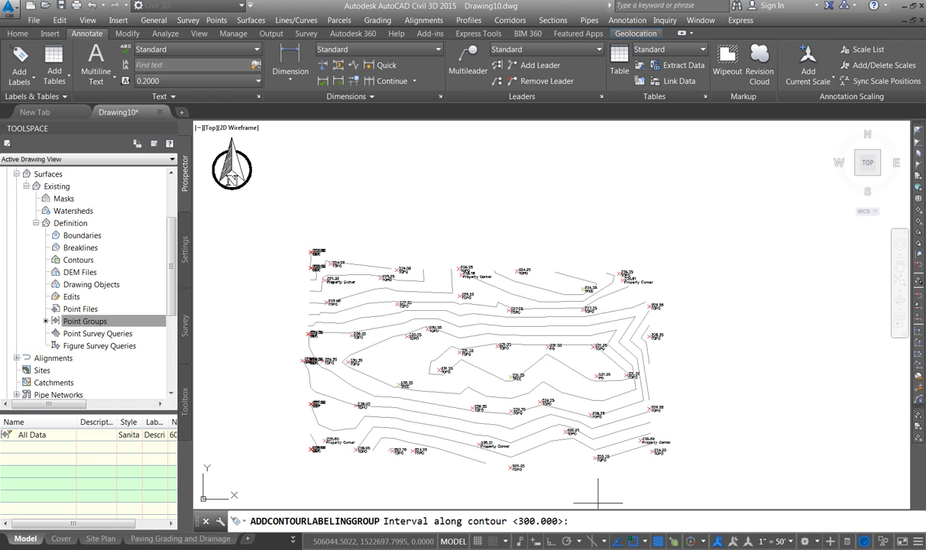
key("Return")
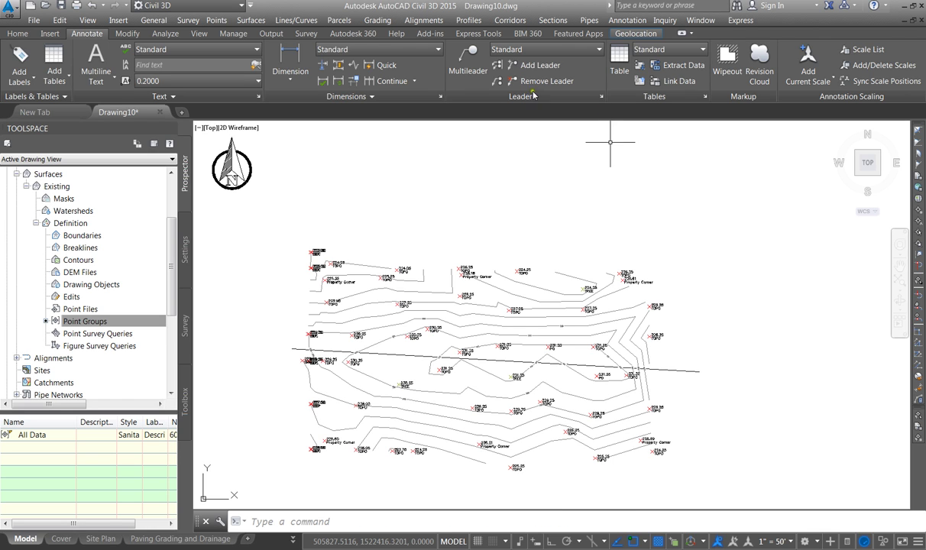
scroll(492, 368, "up", 4)
scroll(621, 245, "down", 2)
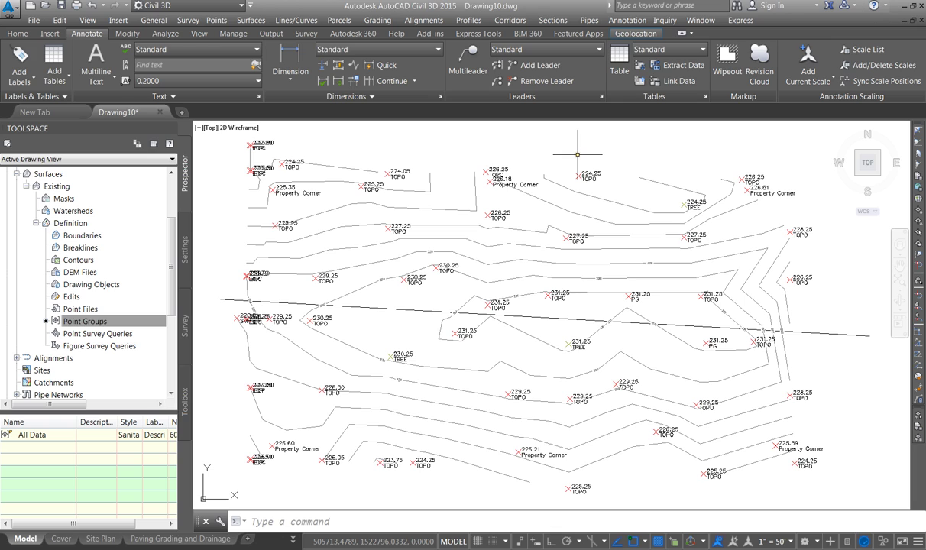
Step: Draw a second contour label line from bottom to top across the plan
left_click(23, 82)
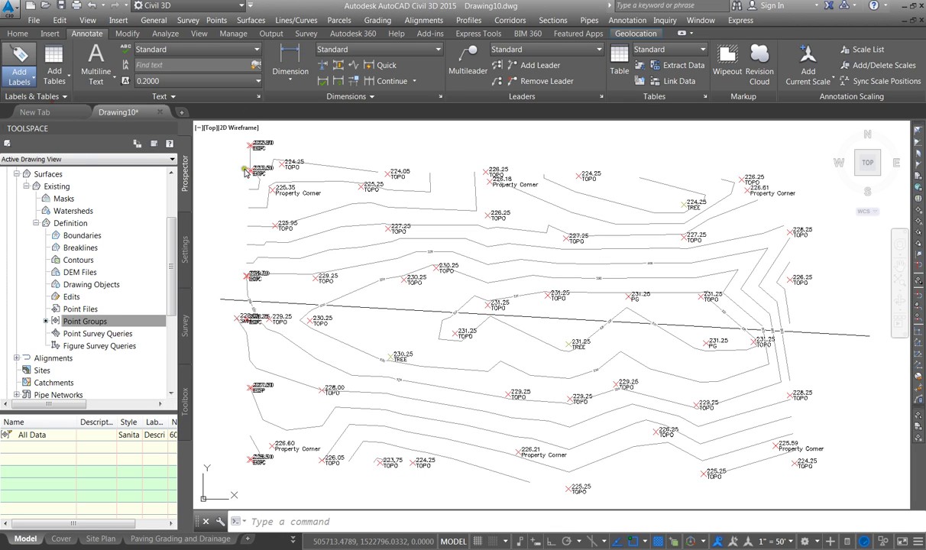
scroll(386, 392, "down", 3)
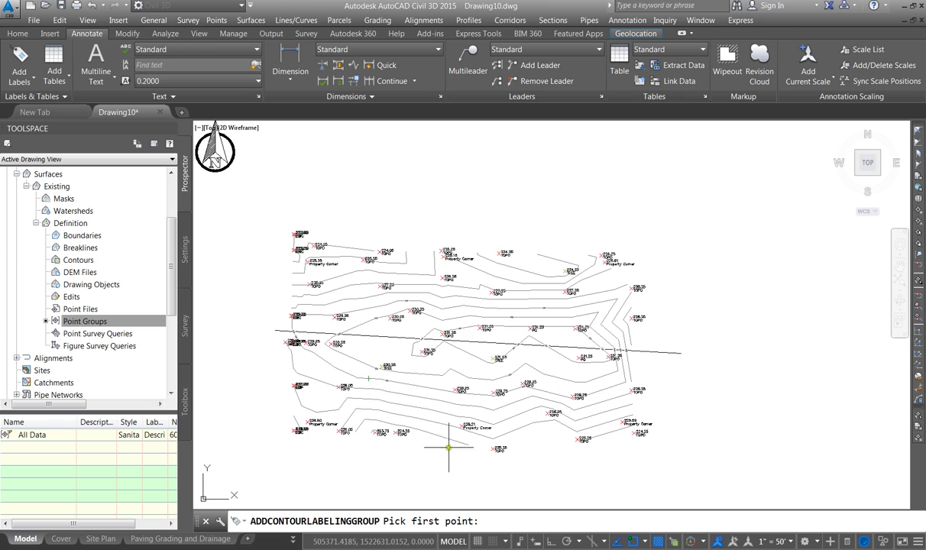
left_click(412, 430)
left_click(534, 211)
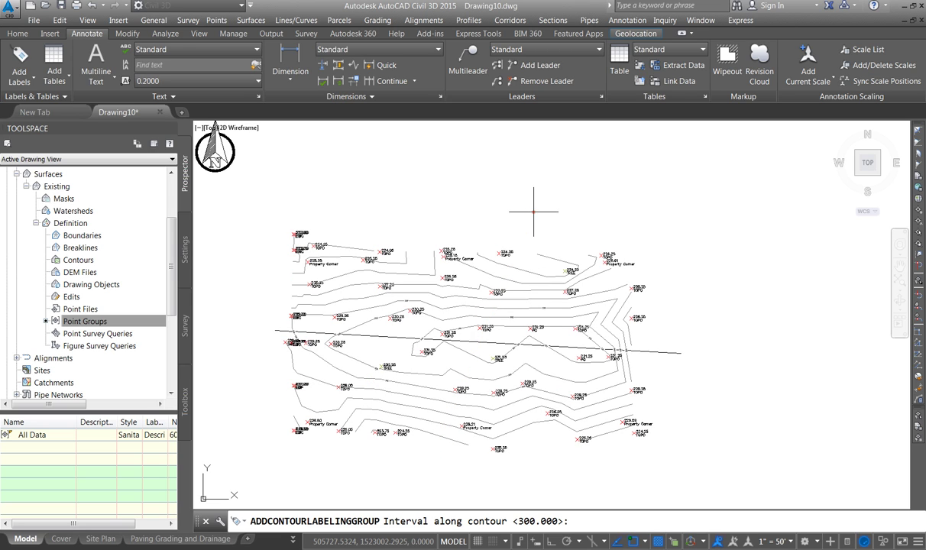
key("Return")
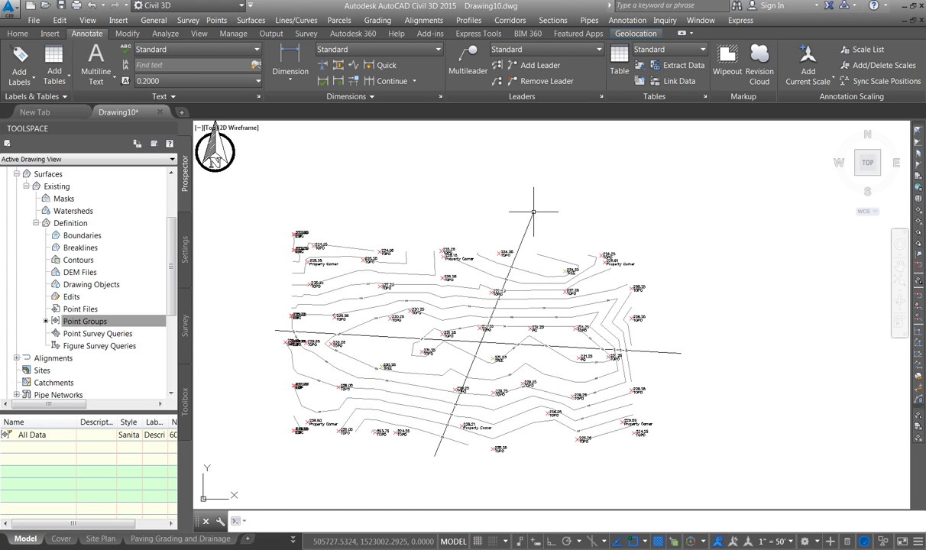
scroll(434, 378, "up", 3)
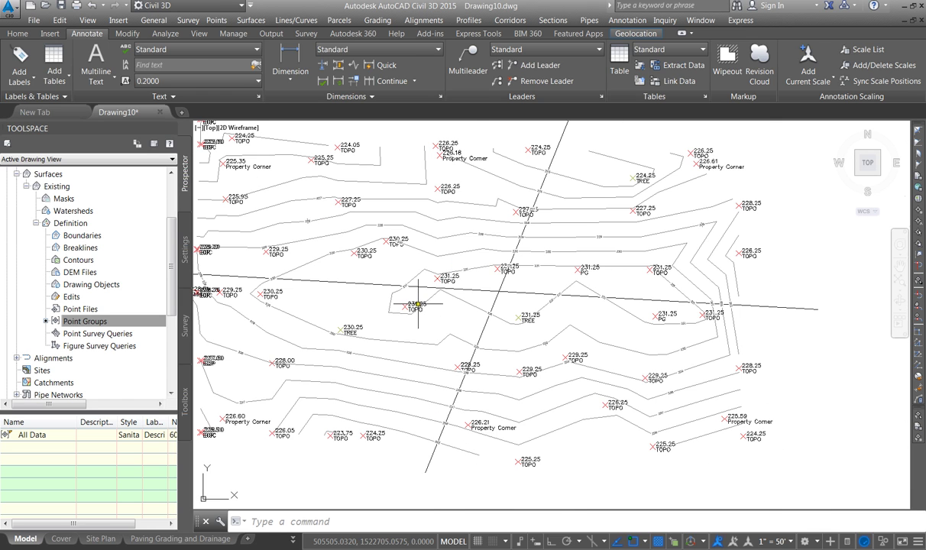
Step: Return to model space and open the Properties palette with PR
left_click(180, 539)
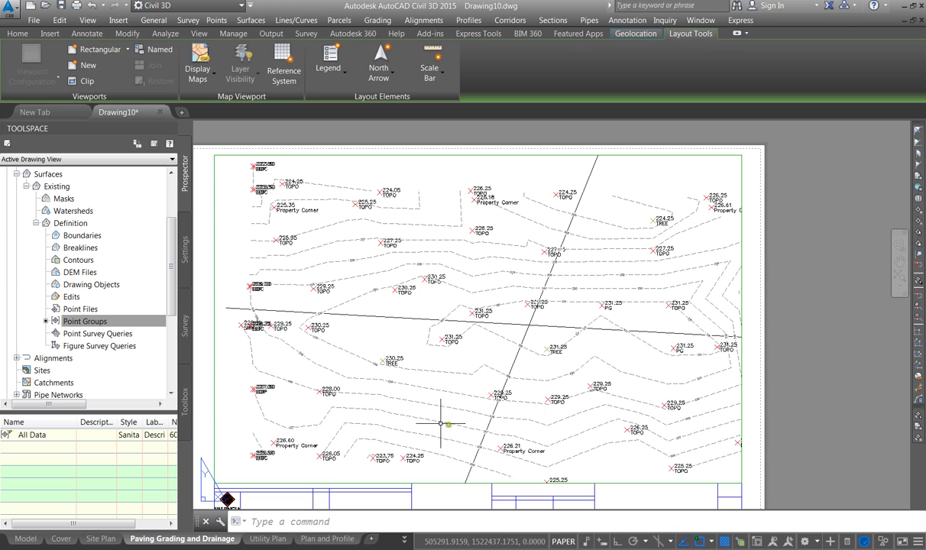
scroll(495, 433, "up", 5)
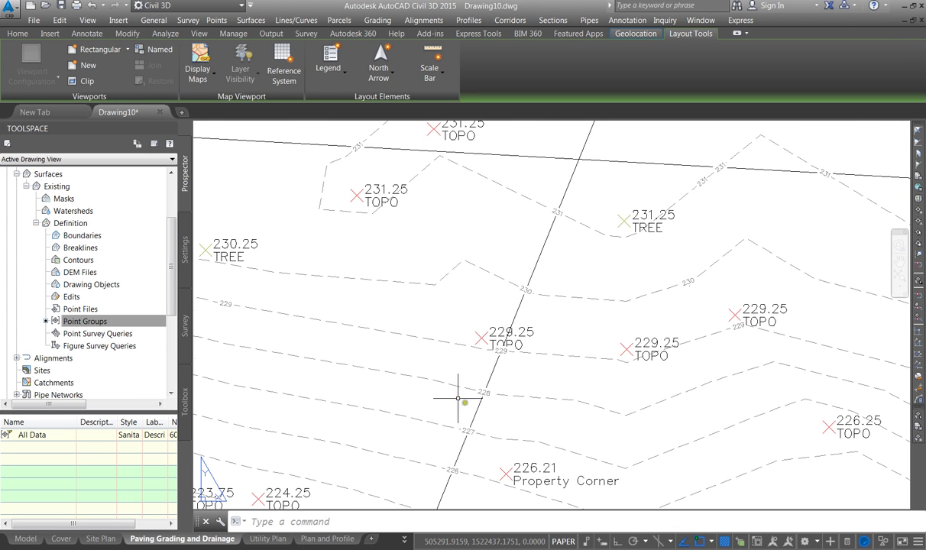
scroll(459, 397, "down", 8)
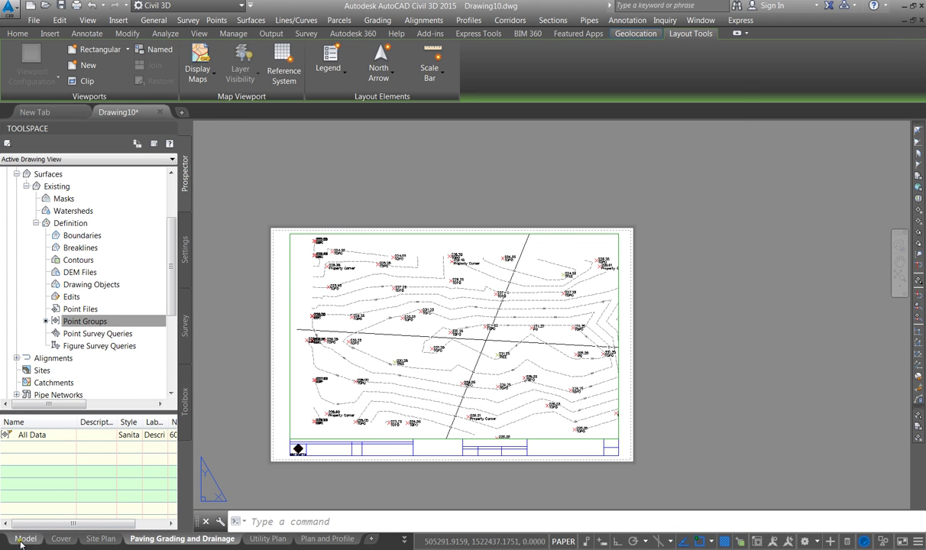
left_click(21, 542)
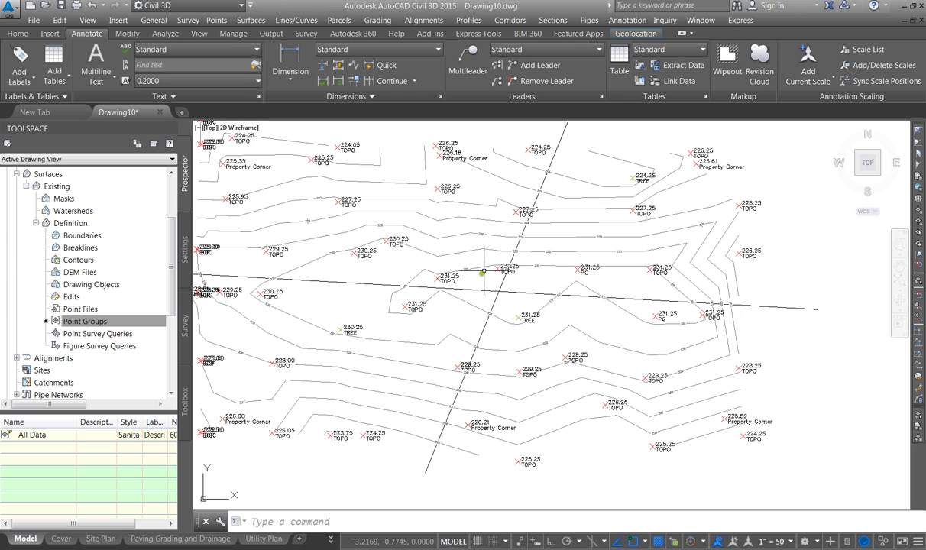
type("p")
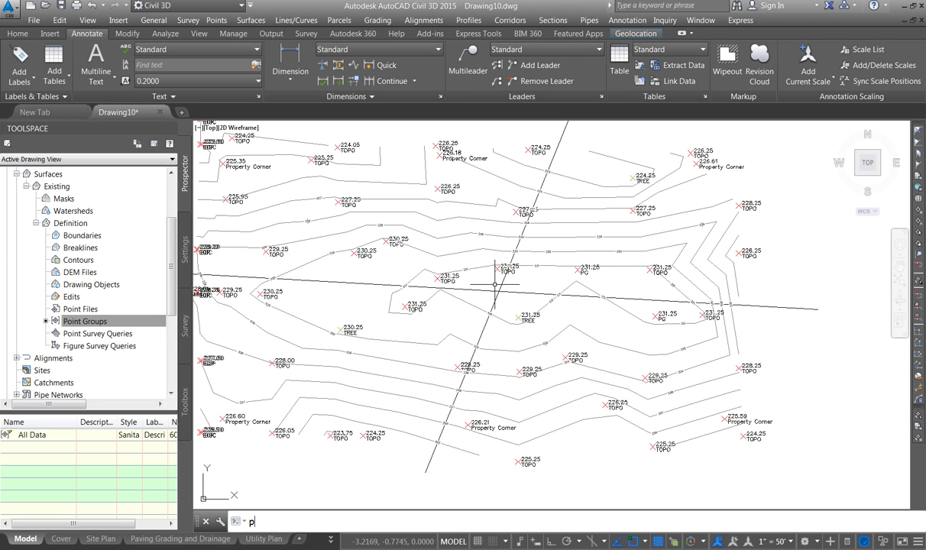
type("r")
key("Return")
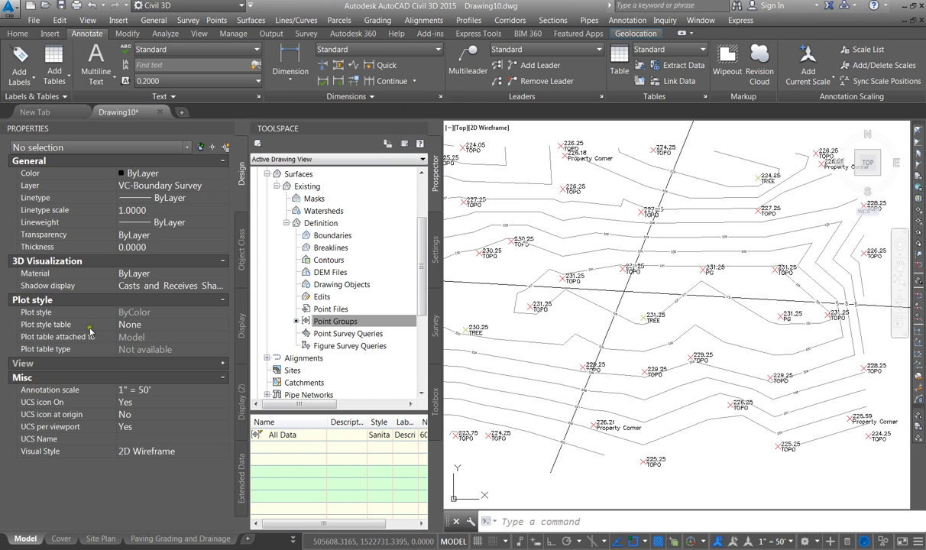
Step: Select all similar contour label lines and set Display Contour Label Line to False
scroll(633, 292, "down", 2)
left_click(633, 291)
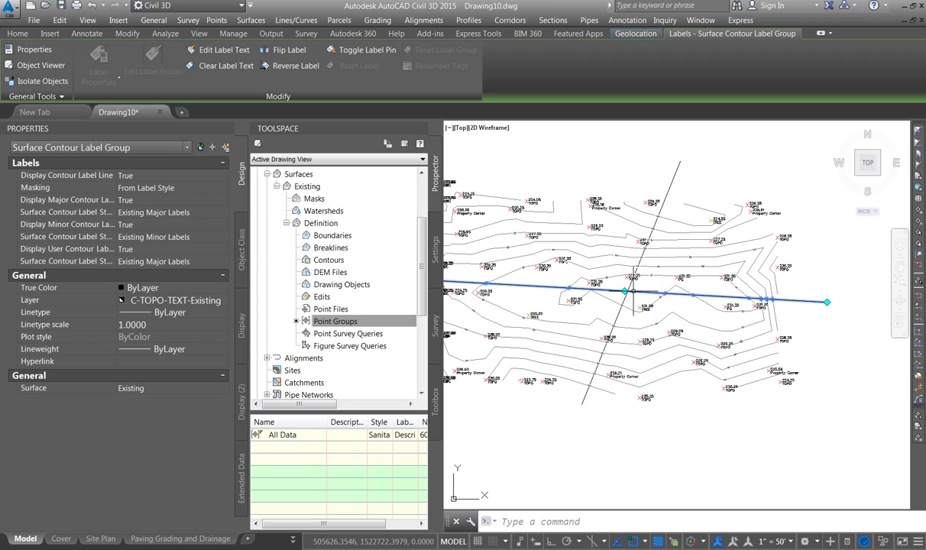
right_click(633, 292)
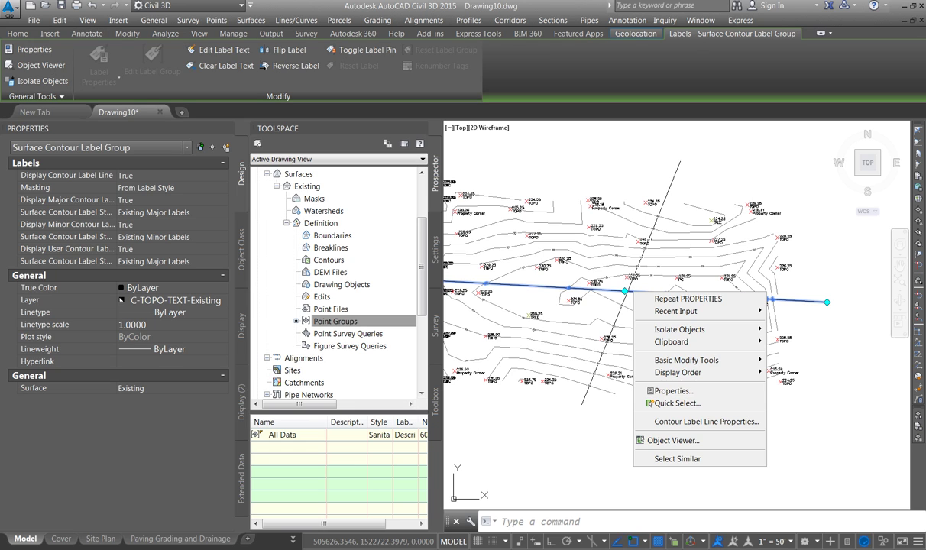
left_click(662, 460)
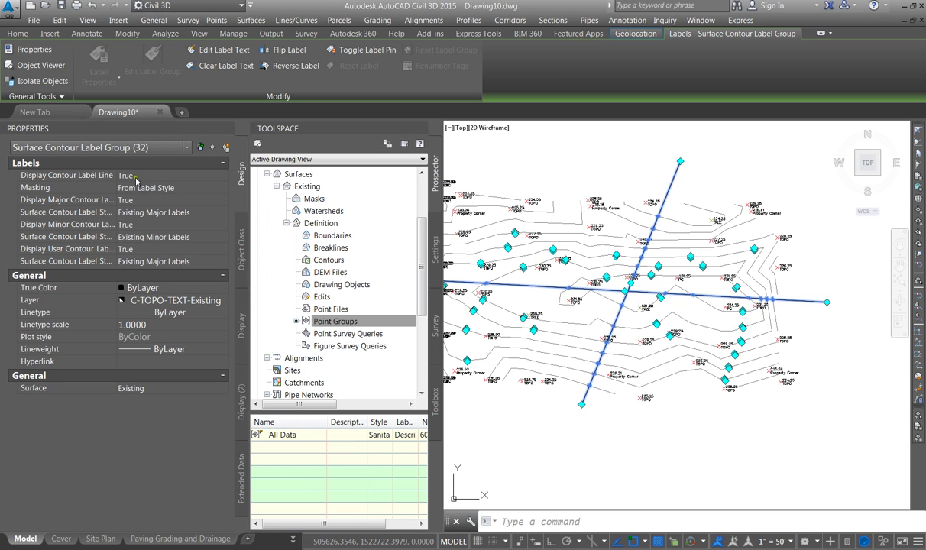
left_click(136, 180)
left_click(140, 190)
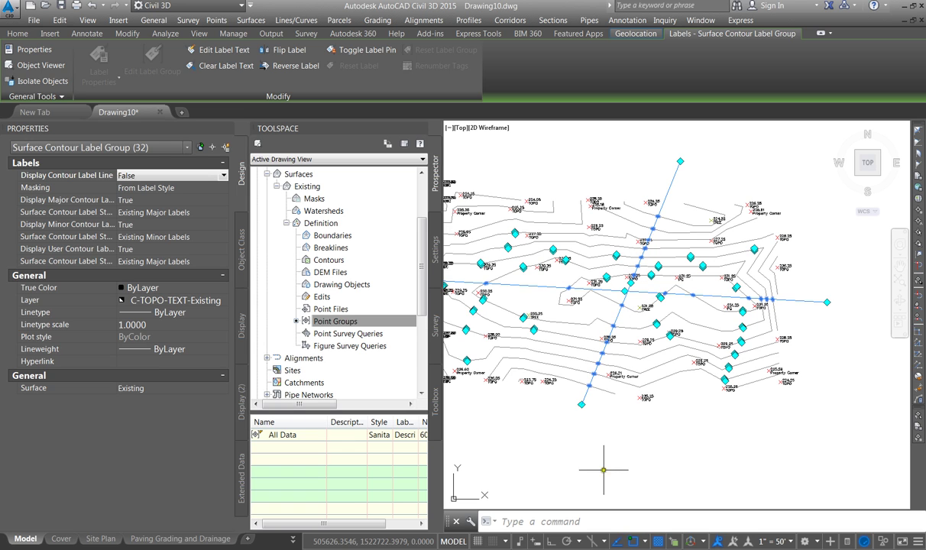
key("Escape")
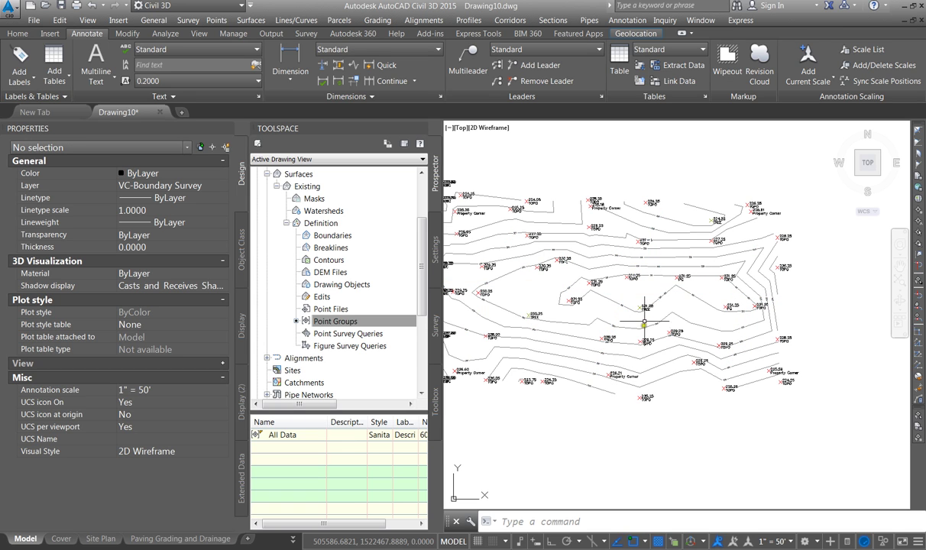
Step: On the Paving Grading and Drainage layout, close the Properties palette and zoom to inspect the labels
left_click(182, 538)
scroll(573, 425, "up", 4)
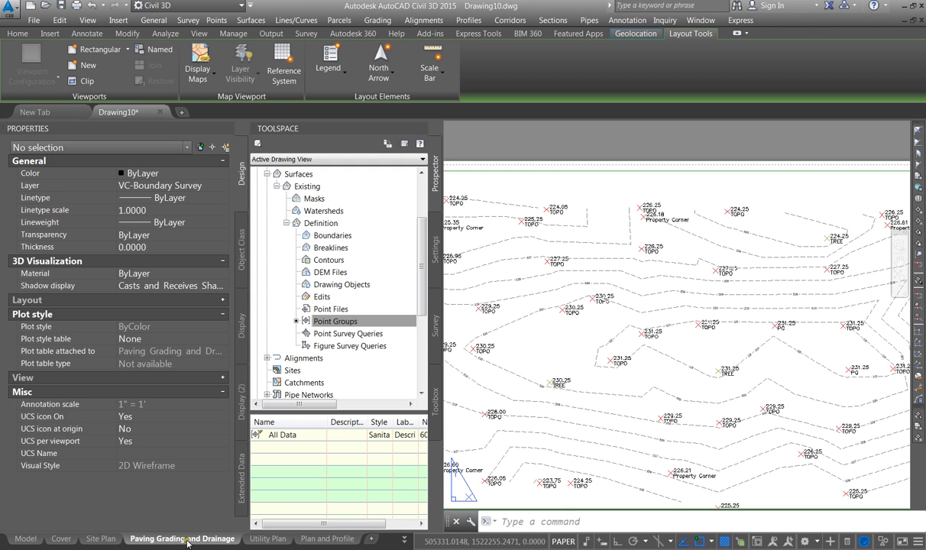
left_click(228, 129)
scroll(434, 435, "up", 3)
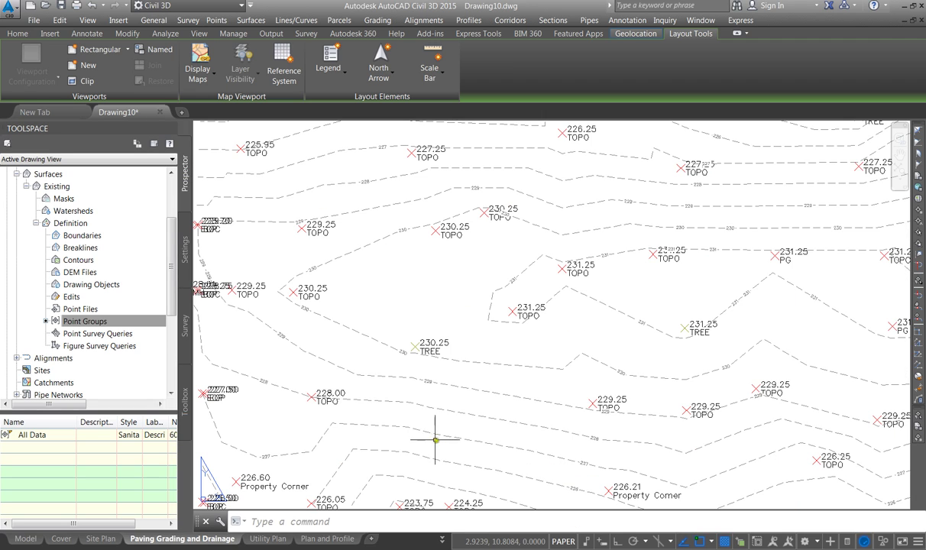
scroll(379, 378, "down", 2)
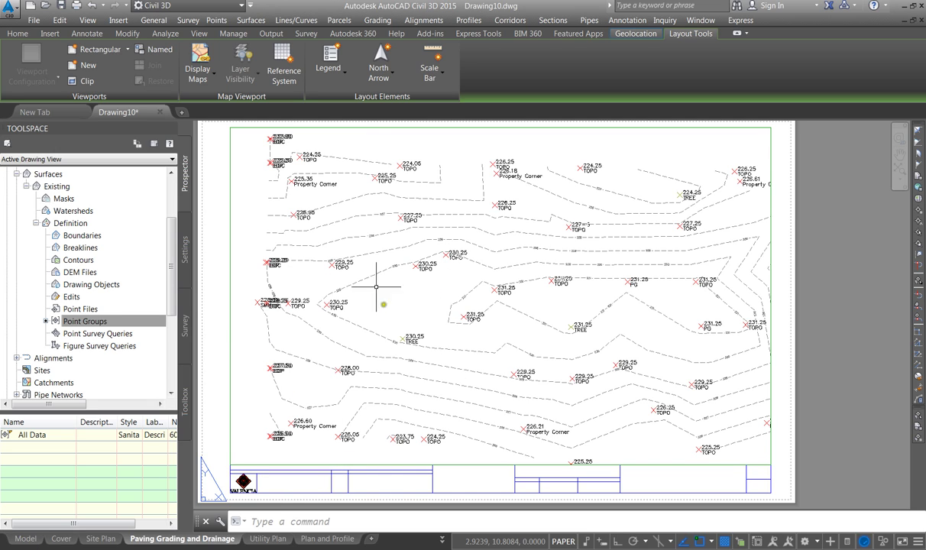
Step: In model space Prospector, update the out-of-date NO-SHOW-VC point group
left_click(25, 538)
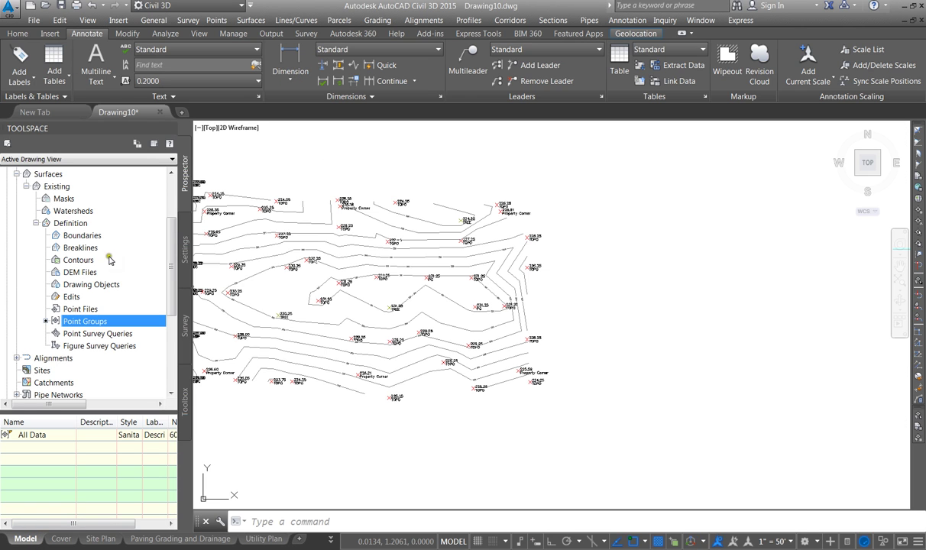
left_click(16, 175)
scroll(34, 177, "up", 2)
scroll(40, 184, "up", 1)
left_click(66, 199)
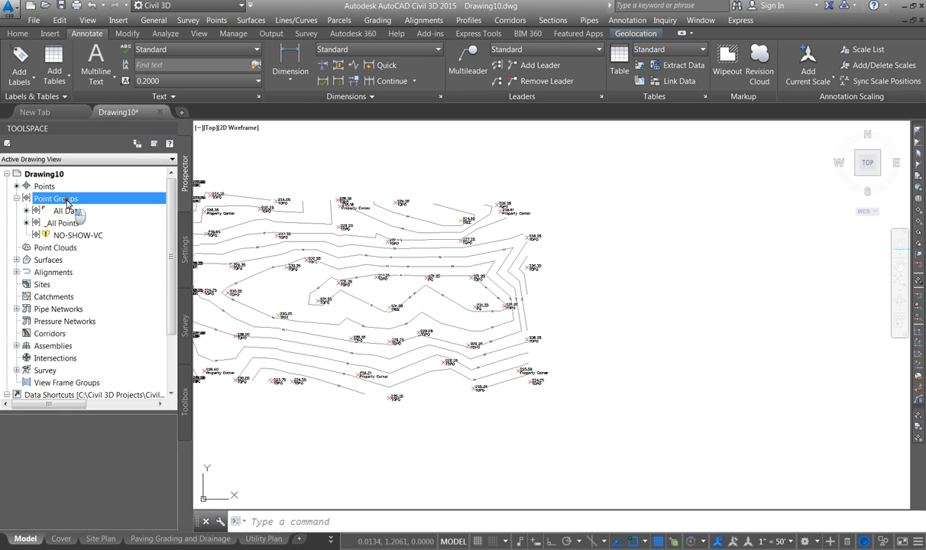
right_click(67, 201)
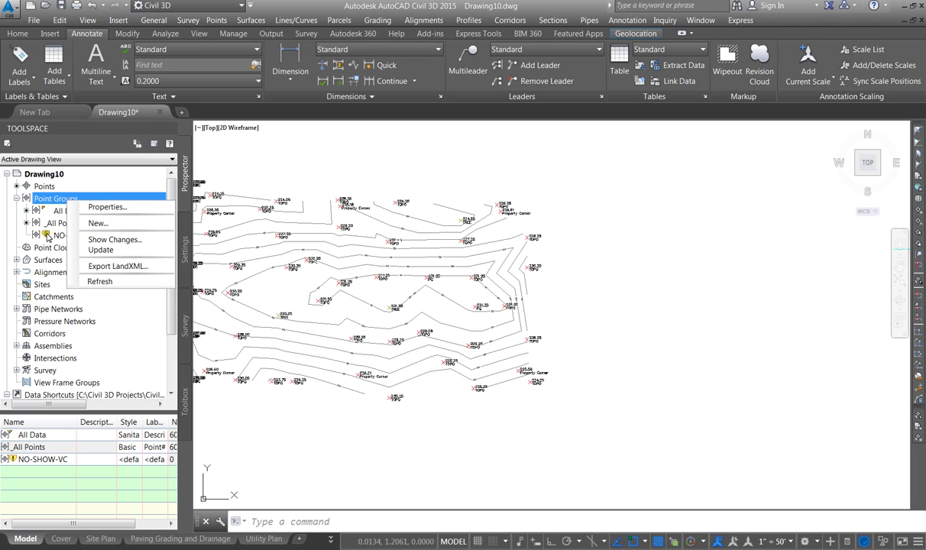
left_click(69, 236)
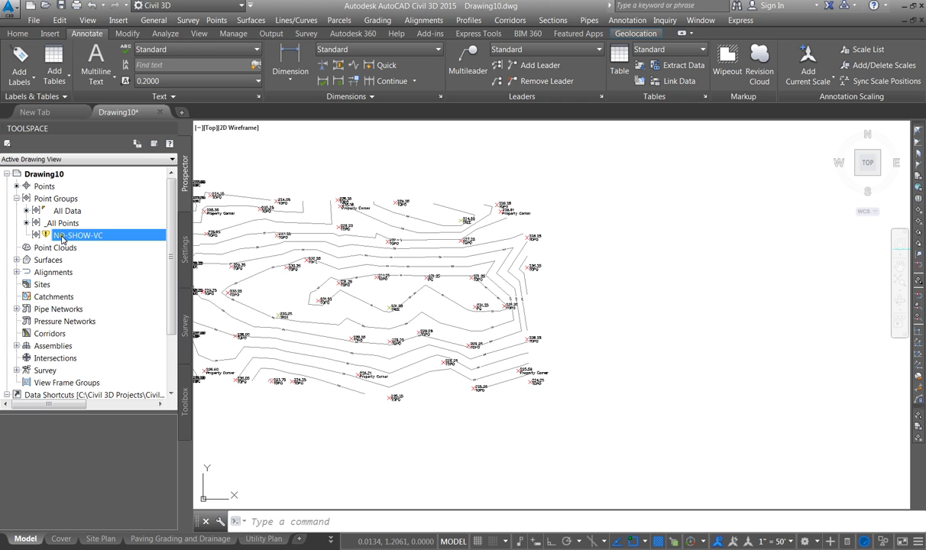
right_click(62, 238)
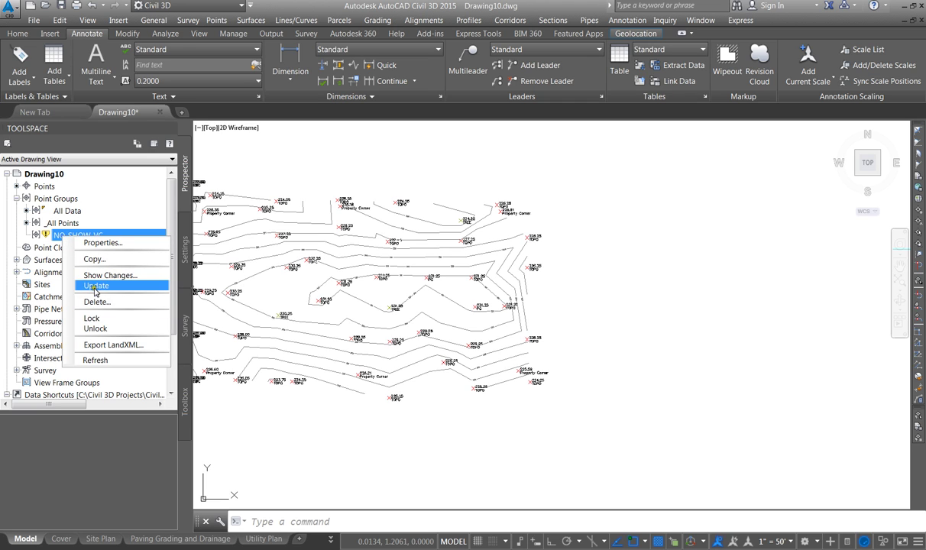
left_click(88, 273)
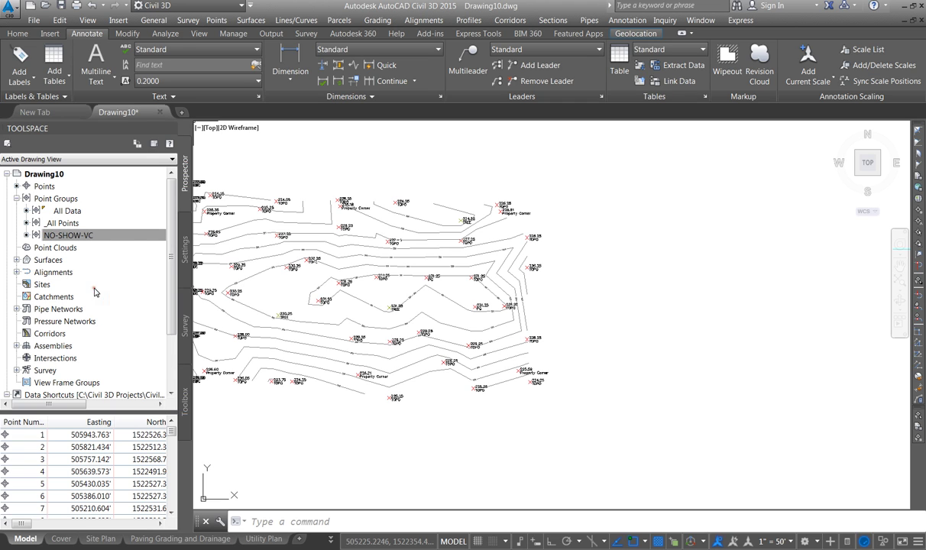
Step: Move NO-SHOW-VC to the top of the point group display order
left_click(64, 201)
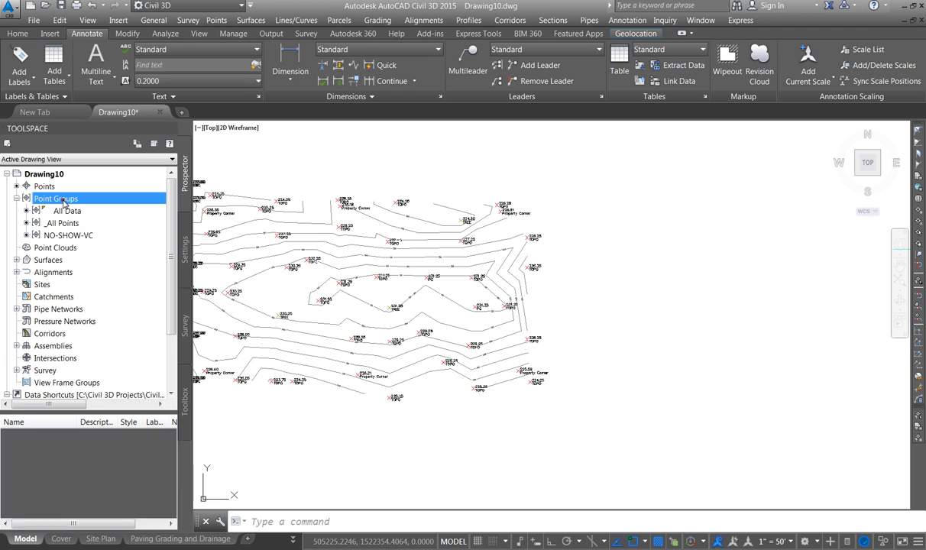
right_click(64, 201)
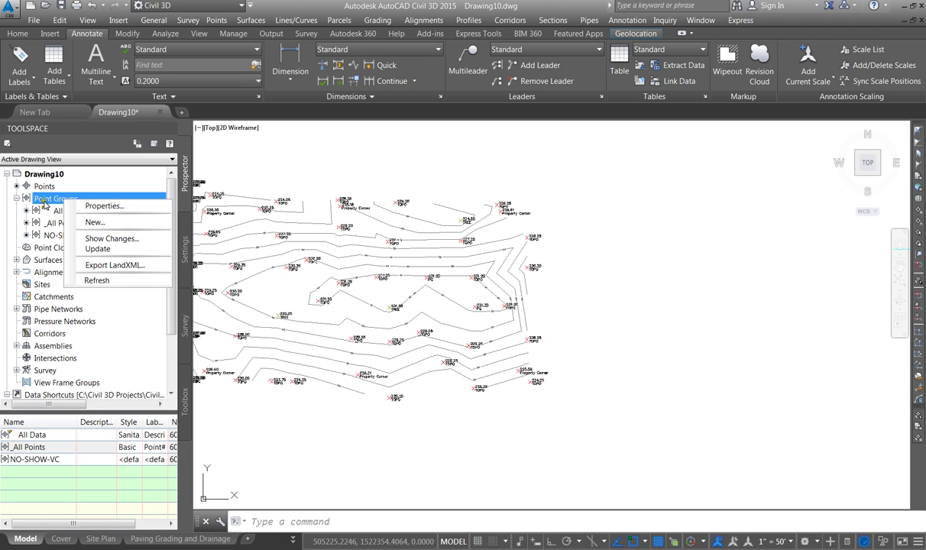
left_click(97, 207)
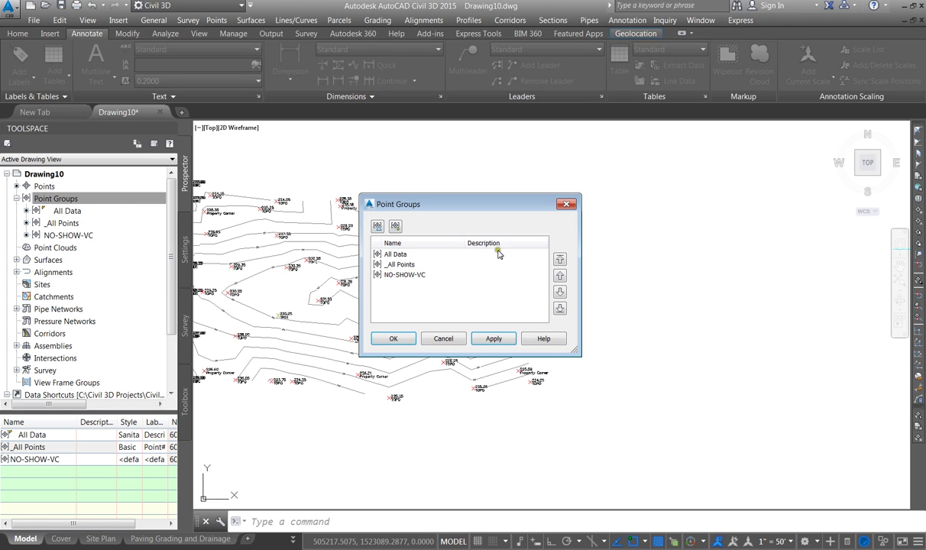
left_click(442, 276)
left_click(559, 259)
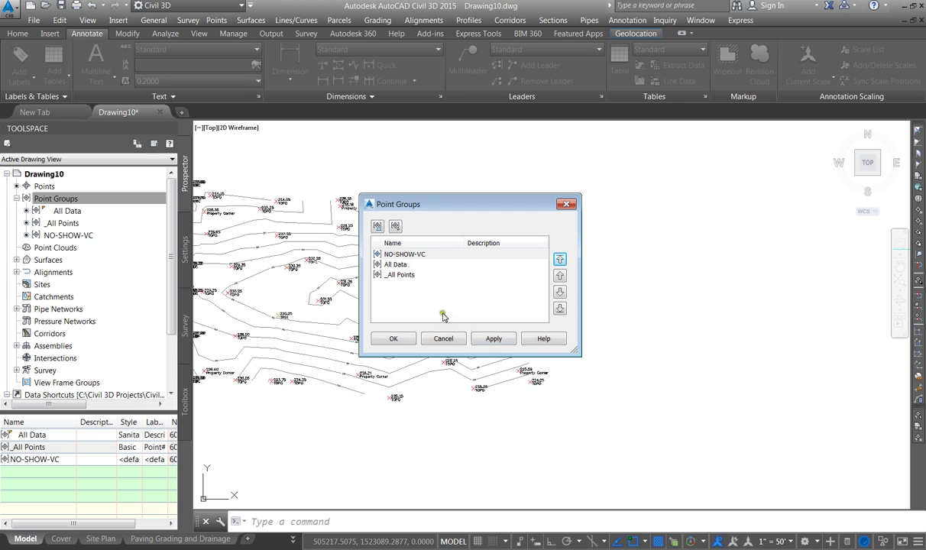
left_click(394, 339)
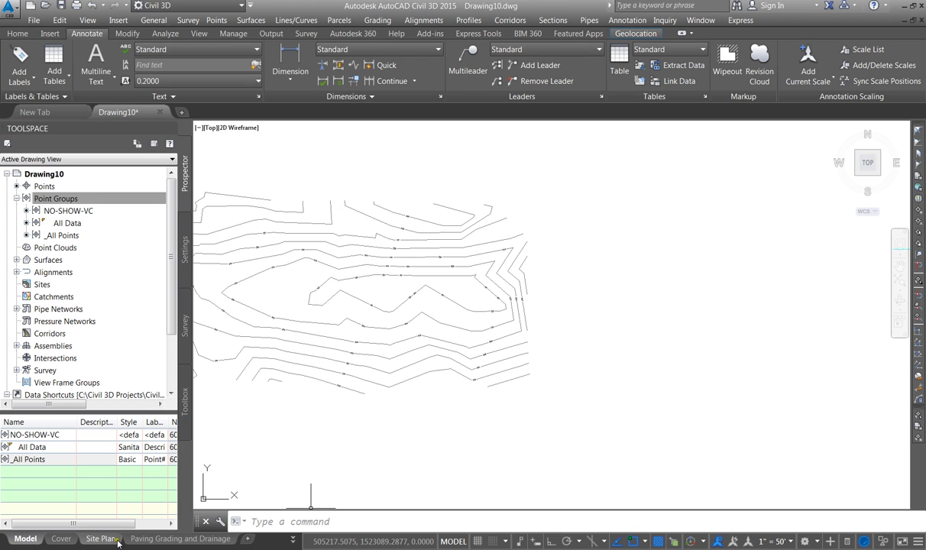
Step: Switch to the Paving Grading and Drainage layout to review the finished sheet
left_click(165, 539)
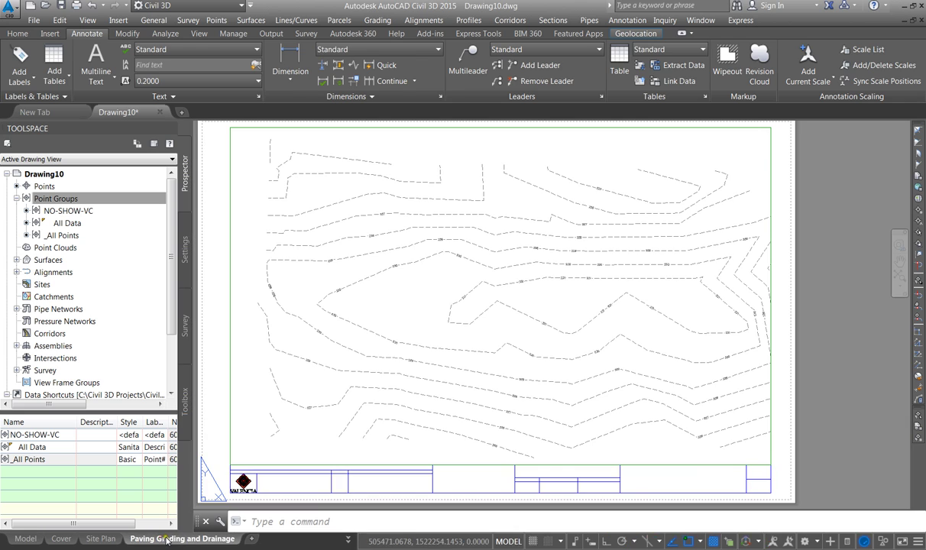